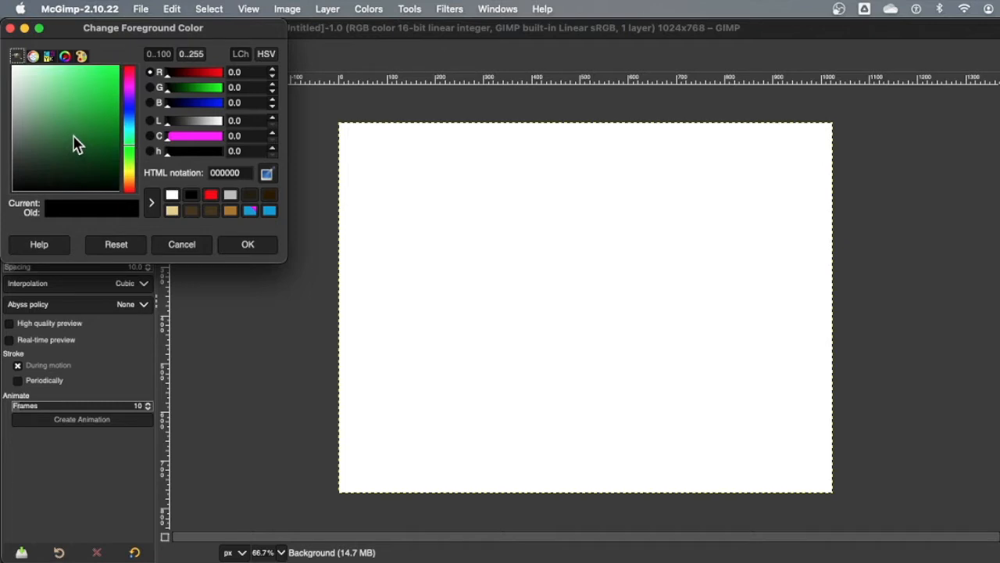
# Step: Set the foreground colour to a medium green (47995a) and take the Rectangle Select tool
pyautogui.moveTo(76, 144)
pyautogui.mouseDown()
pyautogui.moveTo(145, 63)
pyautogui.moveTo(72, 116)
pyautogui.moveTo(74, 125)
pyautogui.mouseUp()
pyautogui.click(243, 248)
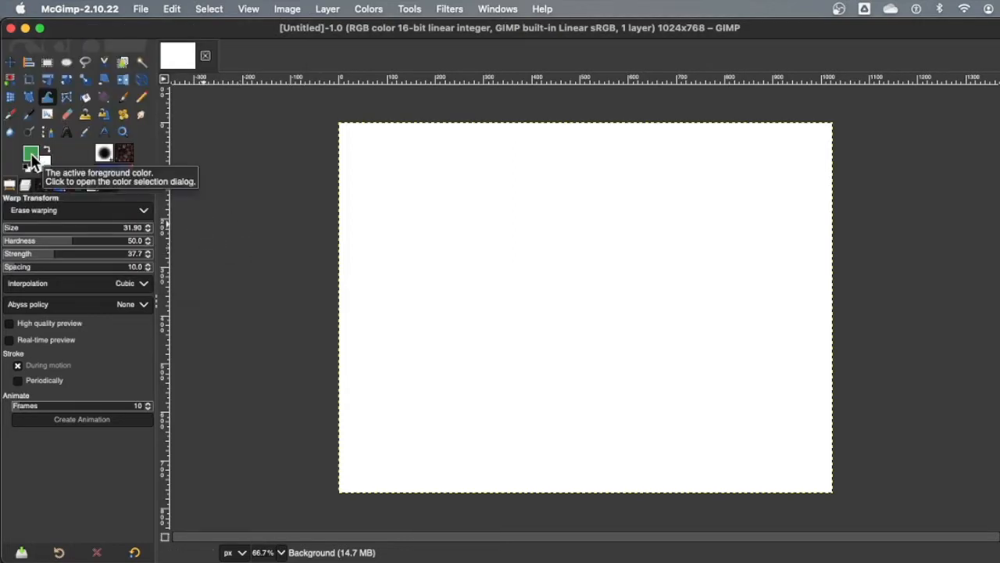
pyautogui.click(49, 64)
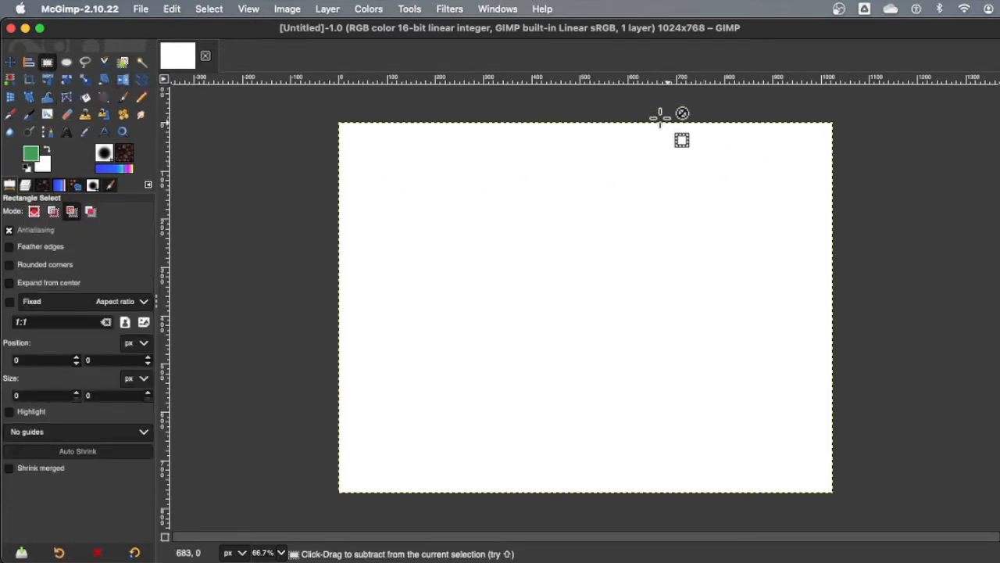
# Step: Select a 437×828 rectangle on the canvas's right side and fill it with green
pyautogui.moveTo(662, 116); pyautogui.dragTo(710, 244)
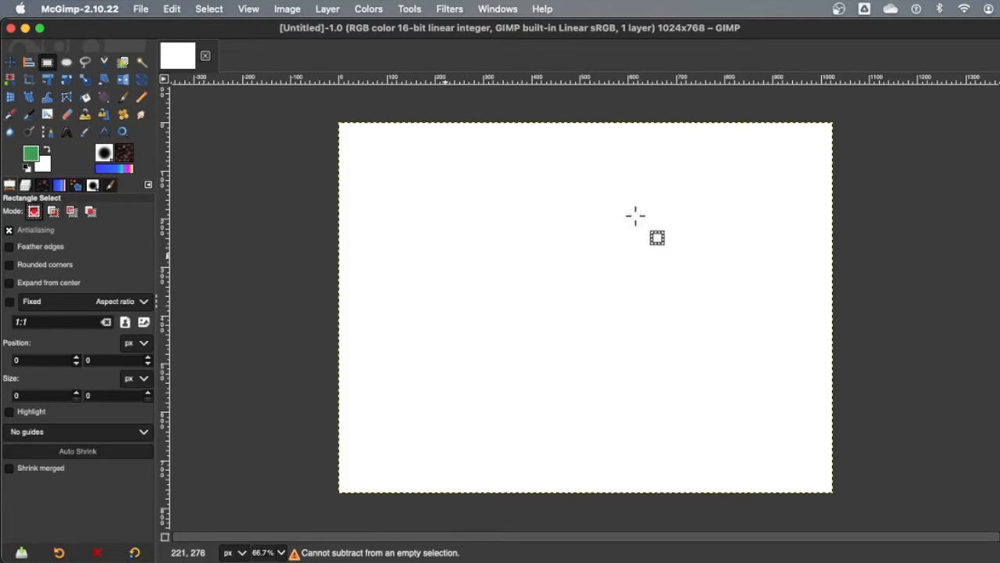
pyautogui.moveTo(654, 135); pyautogui.dragTo(796, 496)
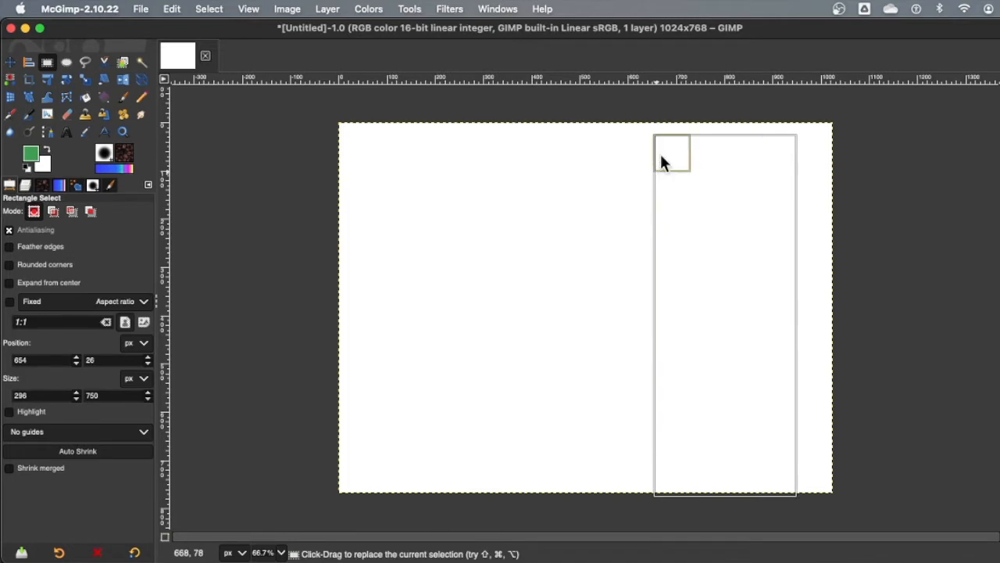
pyautogui.moveTo(660, 152); pyautogui.dragTo(598, 126)
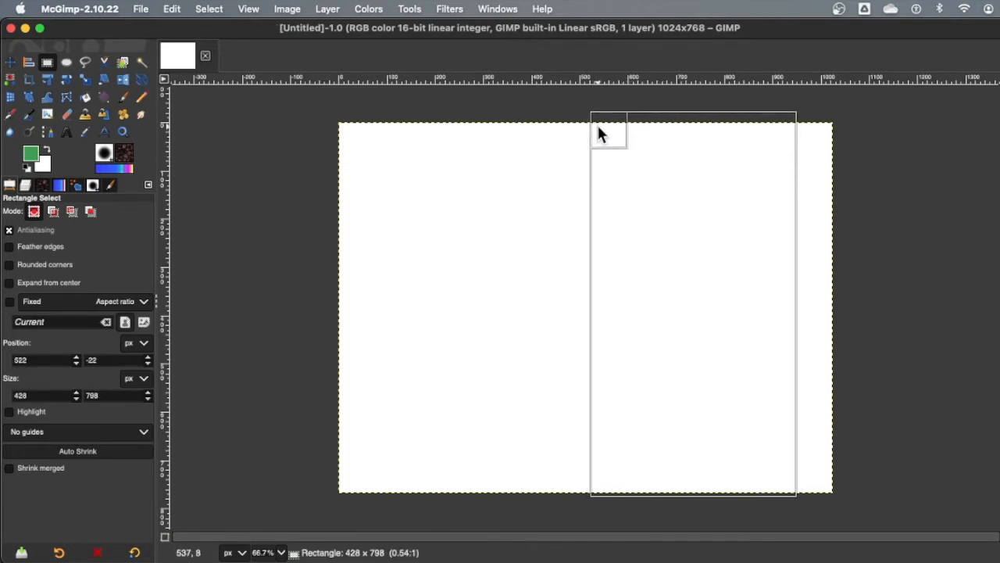
pyautogui.moveTo(605, 266)
pyautogui.mouseDown()
pyautogui.moveTo(458, 277)
pyautogui.moveTo(603, 261)
pyautogui.mouseUp()
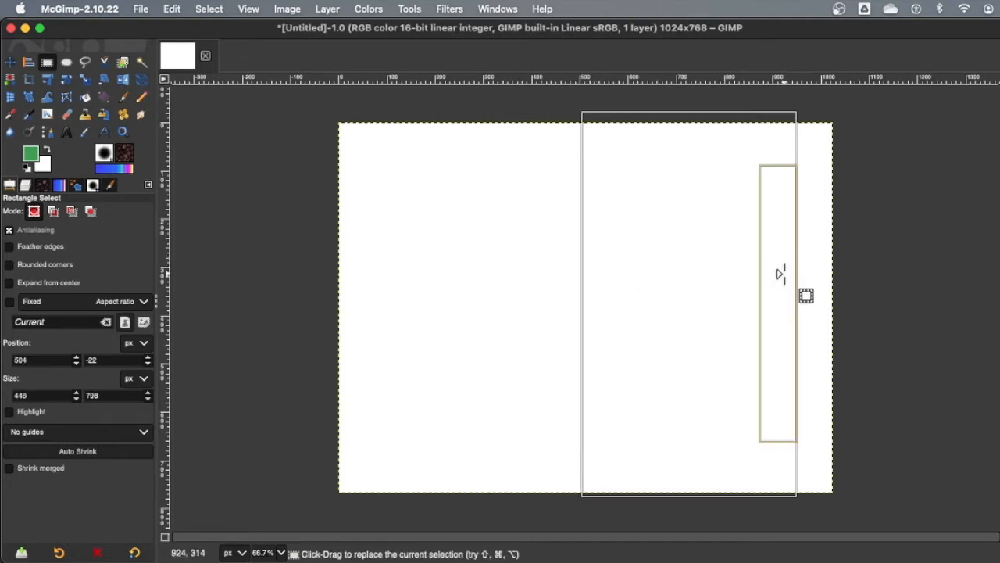
pyautogui.moveTo(779, 273)
pyautogui.mouseDown()
pyautogui.moveTo(832, 279)
pyautogui.moveTo(779, 286)
pyautogui.mouseUp()
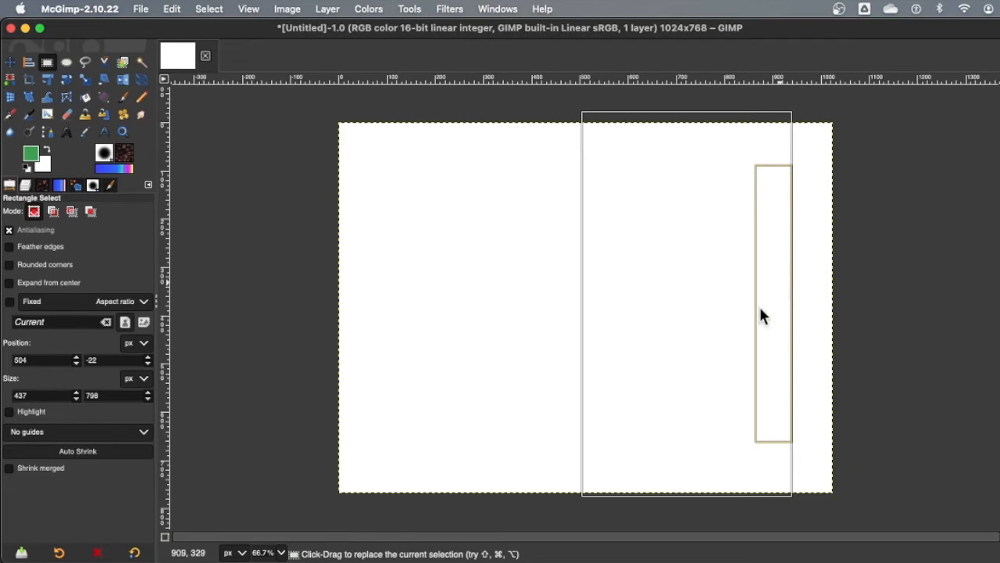
pyautogui.moveTo(696, 477); pyautogui.dragTo(692, 499)
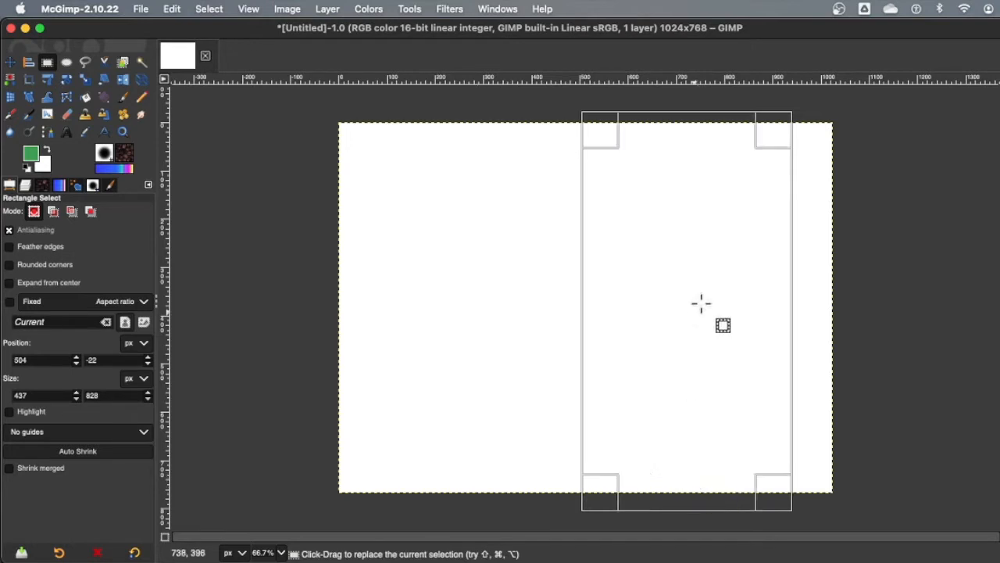
pyautogui.moveTo(32, 155); pyautogui.dragTo(660, 254)
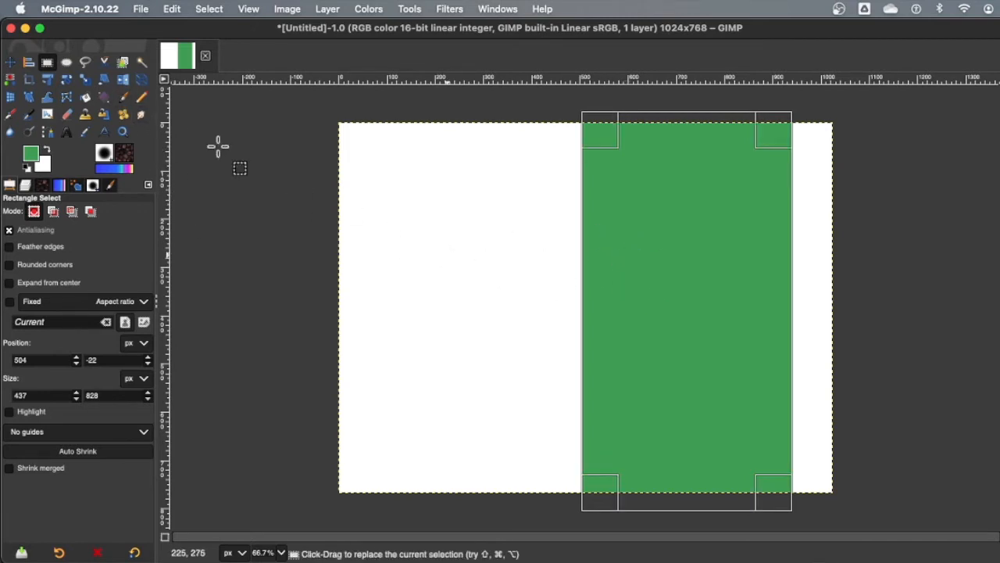
# Step: Load the Paintbrush with the A-3 Rocks brush at size 16
pyautogui.click(123, 98)
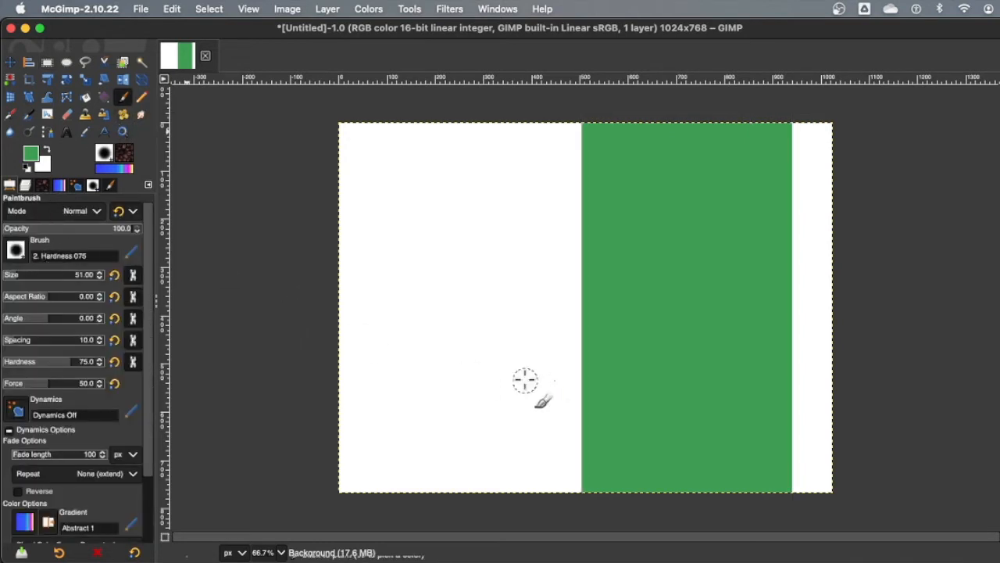
pyautogui.moveTo(29, 272); pyautogui.dragTo(9, 274)
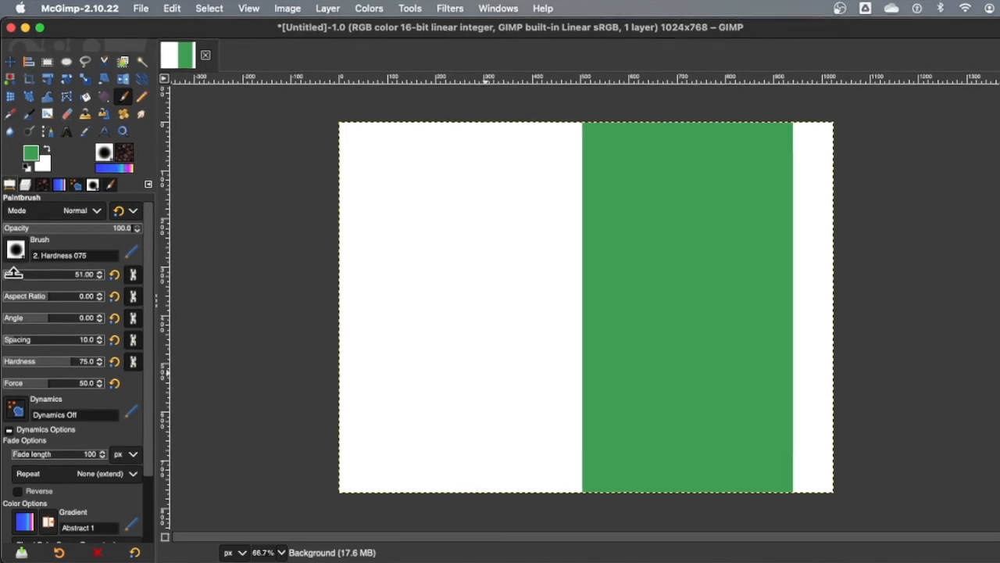
pyautogui.moveTo(10, 235); pyautogui.dragTo(10, 235)
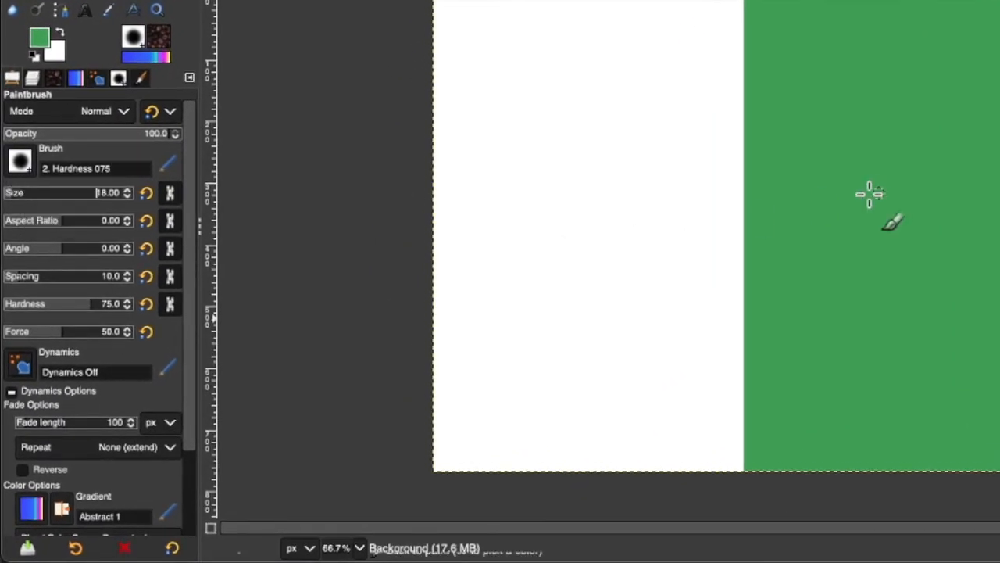
pyautogui.click(21, 164)
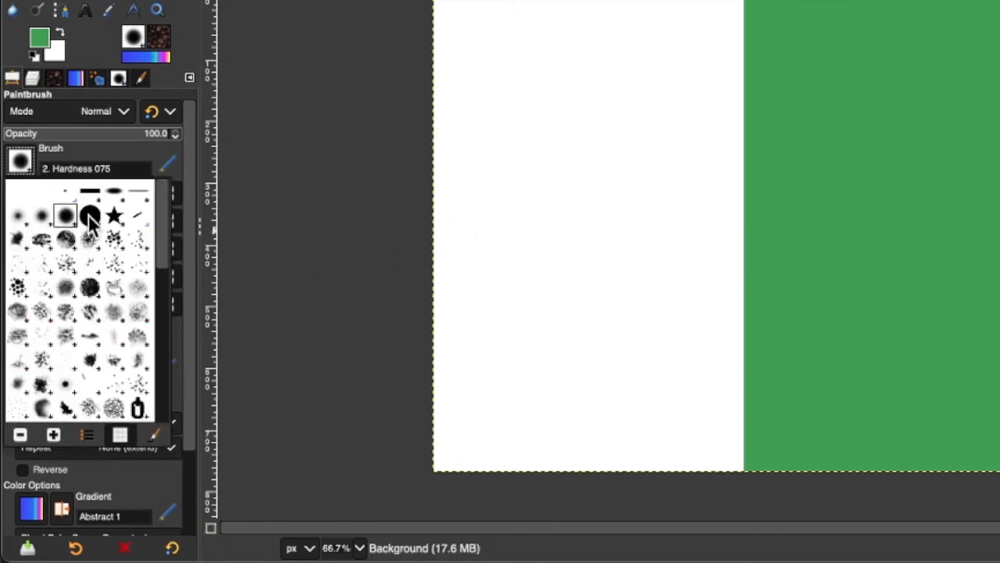
pyautogui.doubleClick(67, 314)
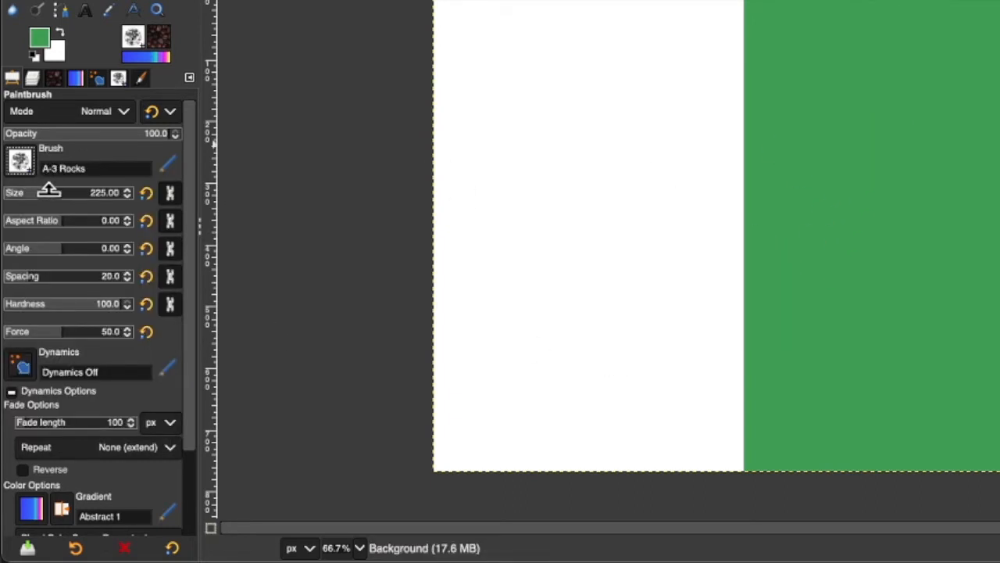
pyautogui.moveTo(23, 196); pyautogui.dragTo(17, 198)
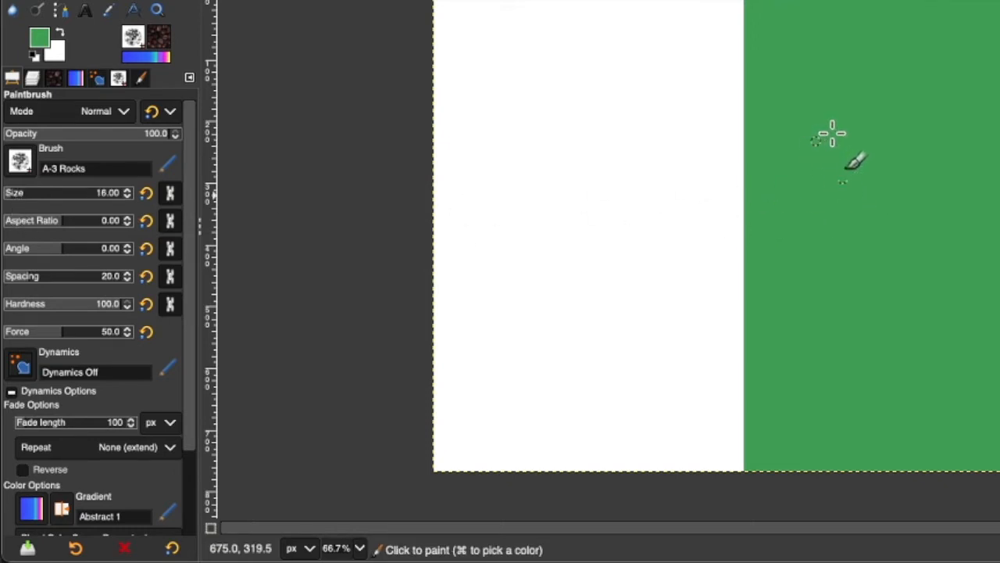
# Step: Reset colours so black is the foreground, undoing a test line on the green
pyautogui.click(33, 54)
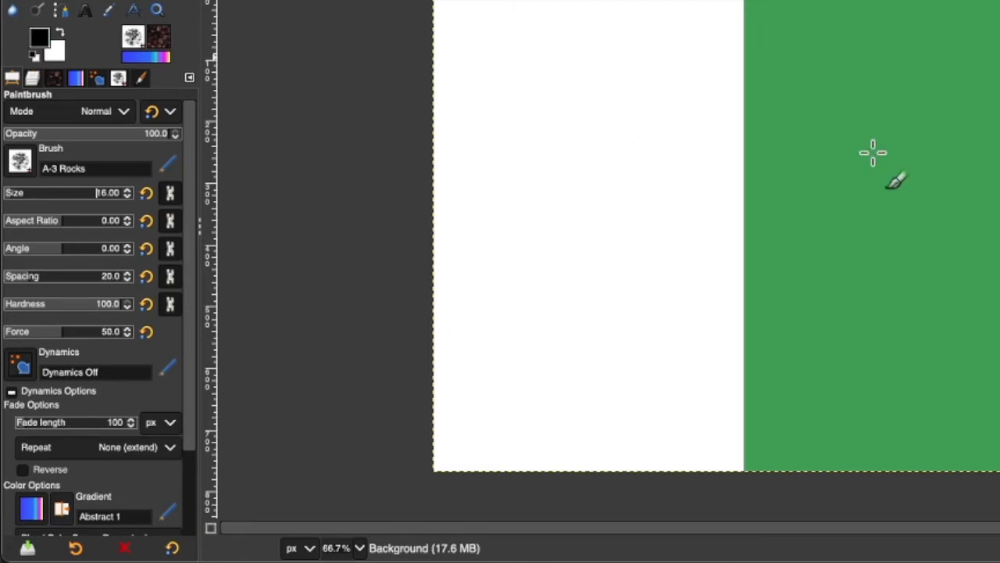
pyautogui.click(851, 89)
pyautogui.keyDown('shift'); pyautogui.click(843, 268); pyautogui.keyUp('shift')
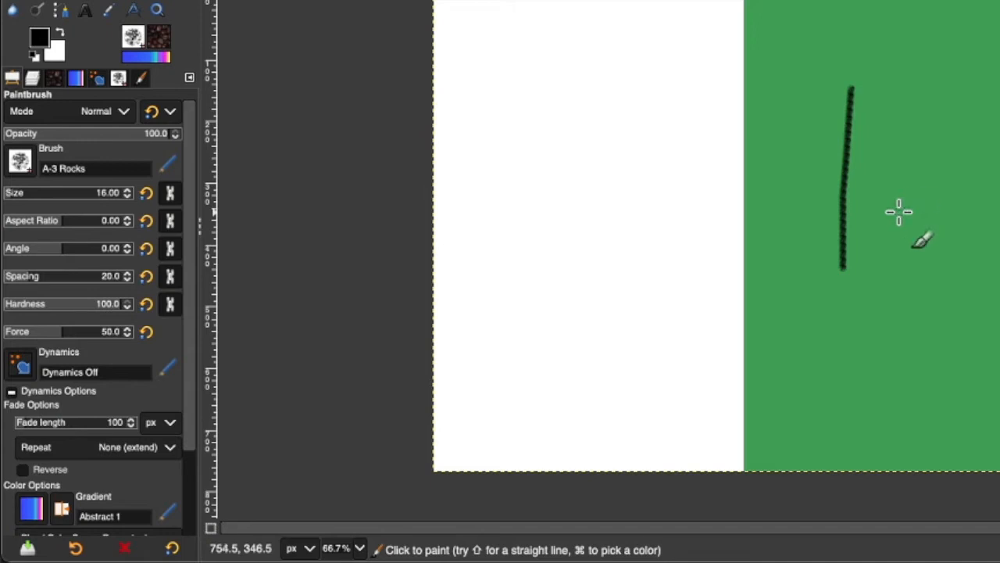
pyautogui.press('super+z')
pyautogui.press('super+z')
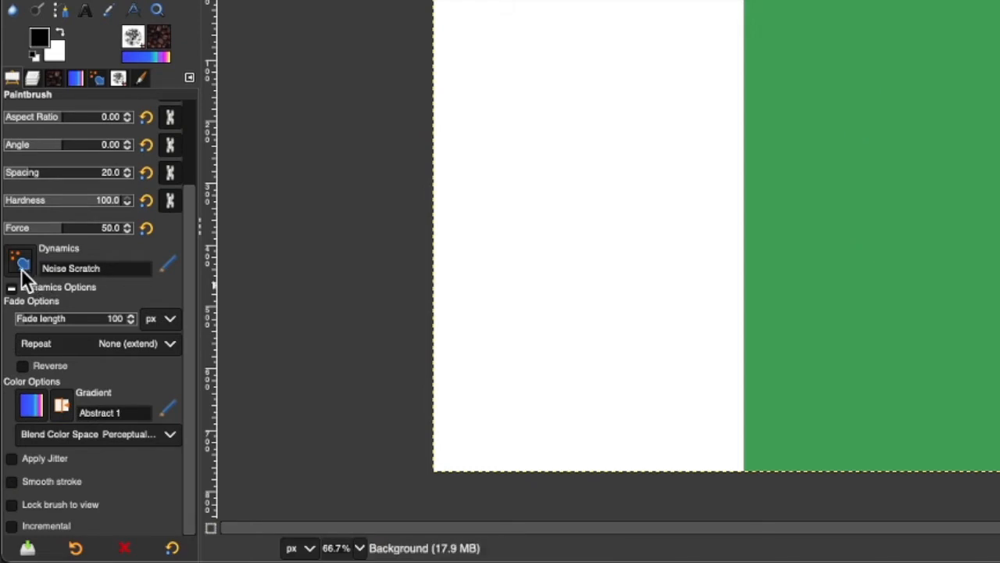
# Step: Use Jittered Smudge dynamics with jitter on at amount 2.31, undoing the test strokes
pyautogui.click(20, 267)
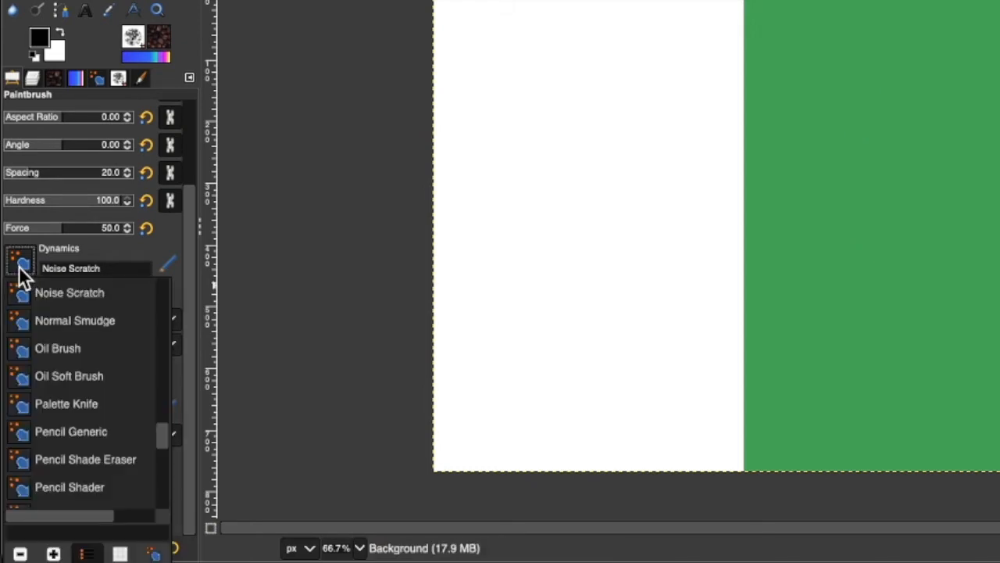
pyautogui.moveTo(161, 431); pyautogui.dragTo(163, 412)
pyautogui.click(110, 308)
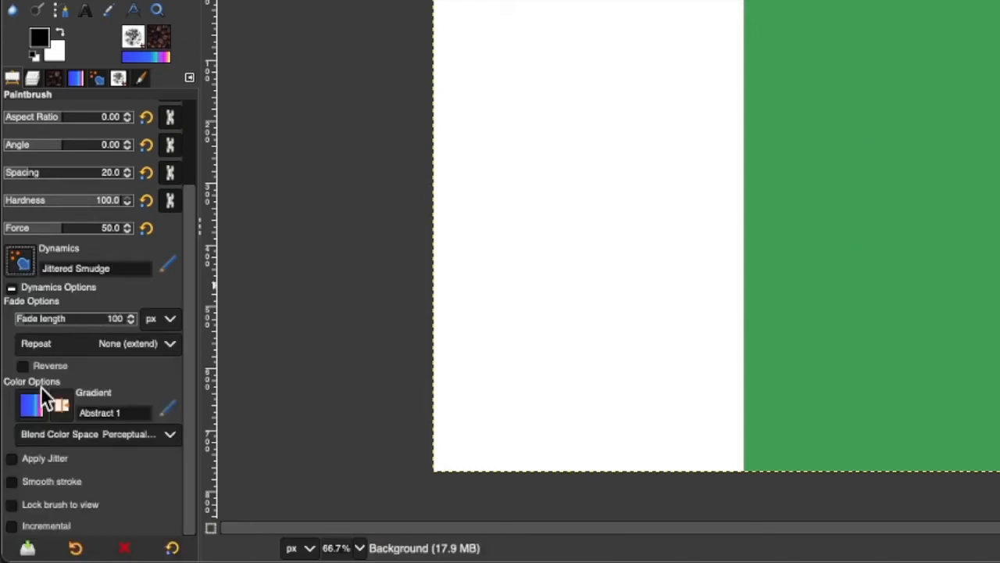
pyautogui.click(13, 458)
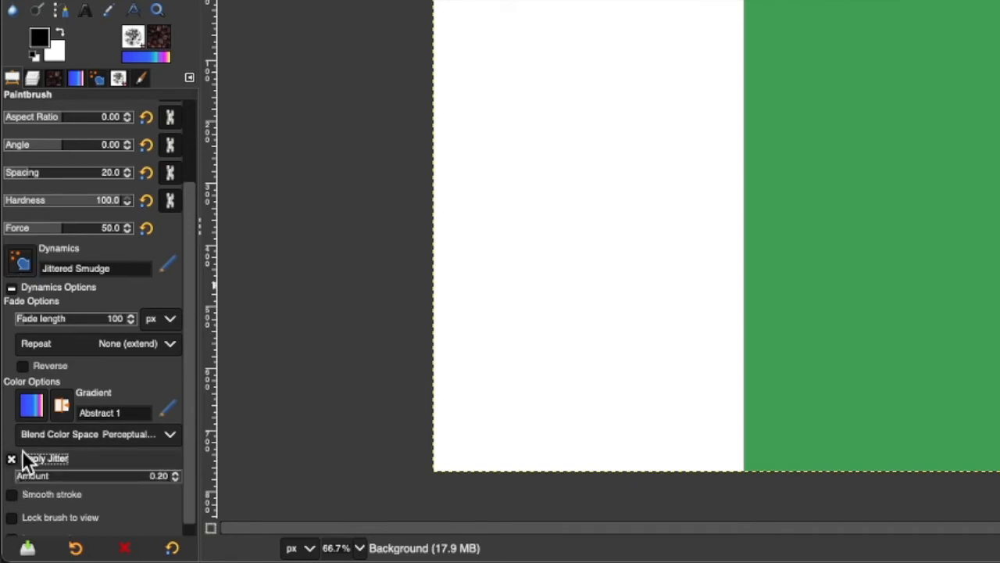
pyautogui.moveTo(851, 126); pyautogui.dragTo(865, 353)
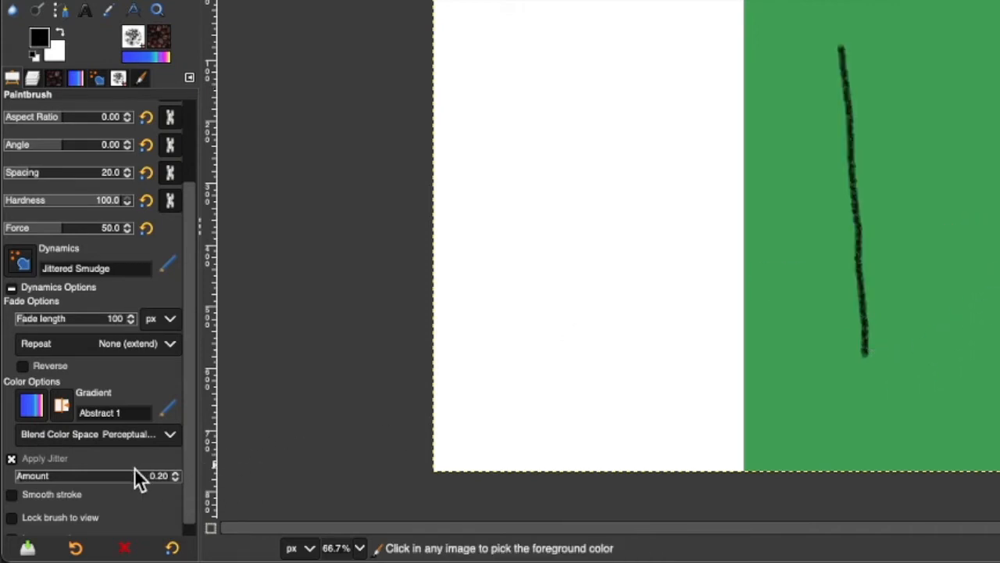
pyautogui.press('super+z')
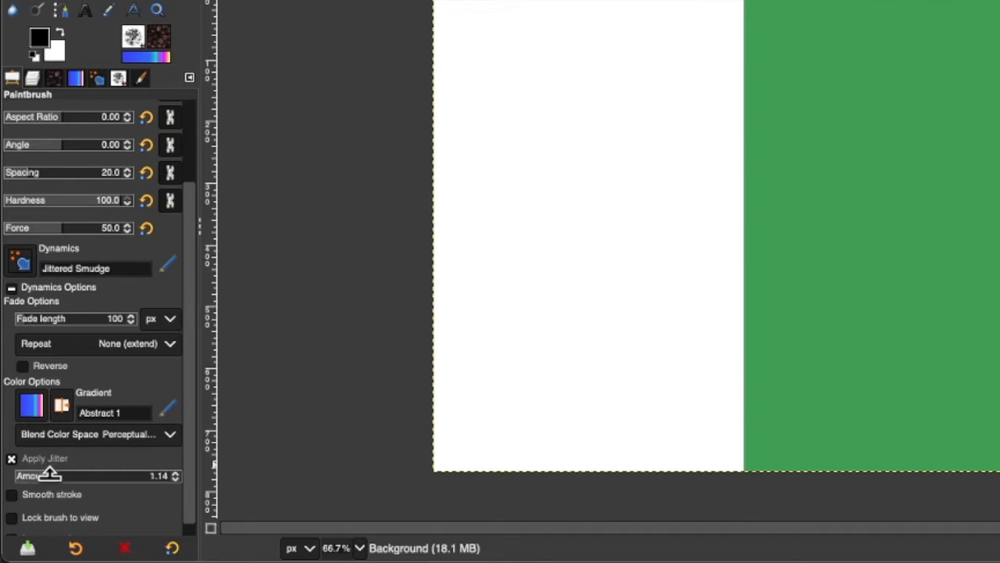
pyautogui.moveTo(48, 472); pyautogui.dragTo(59, 474)
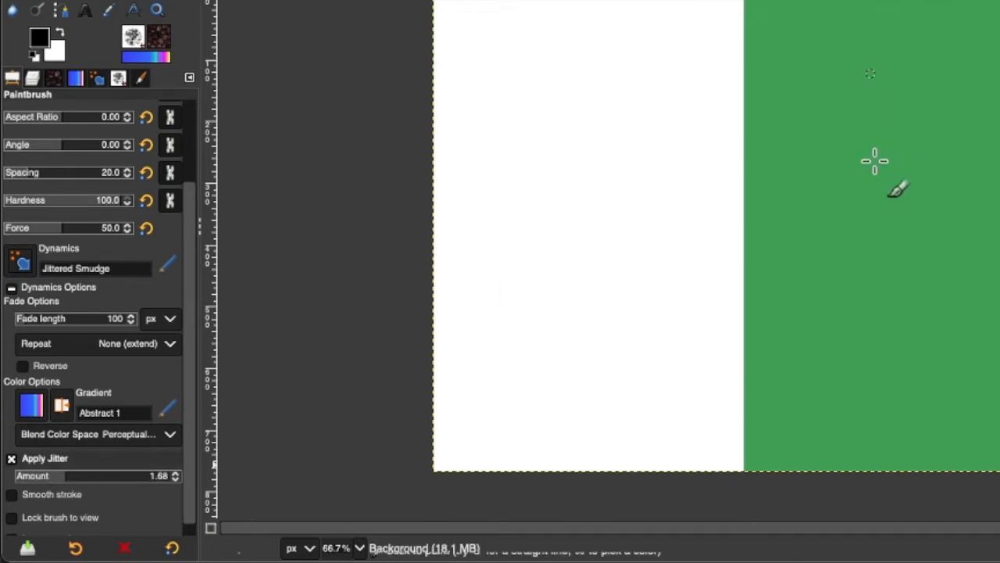
pyautogui.keyDown('shift'); pyautogui.click(876, 359); pyautogui.keyUp('shift')
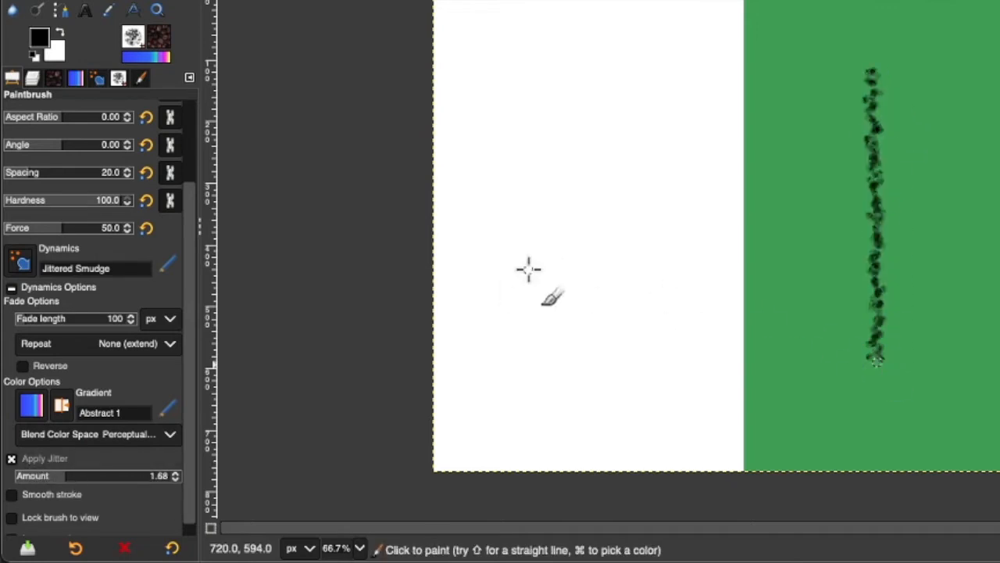
pyautogui.press('super+z')
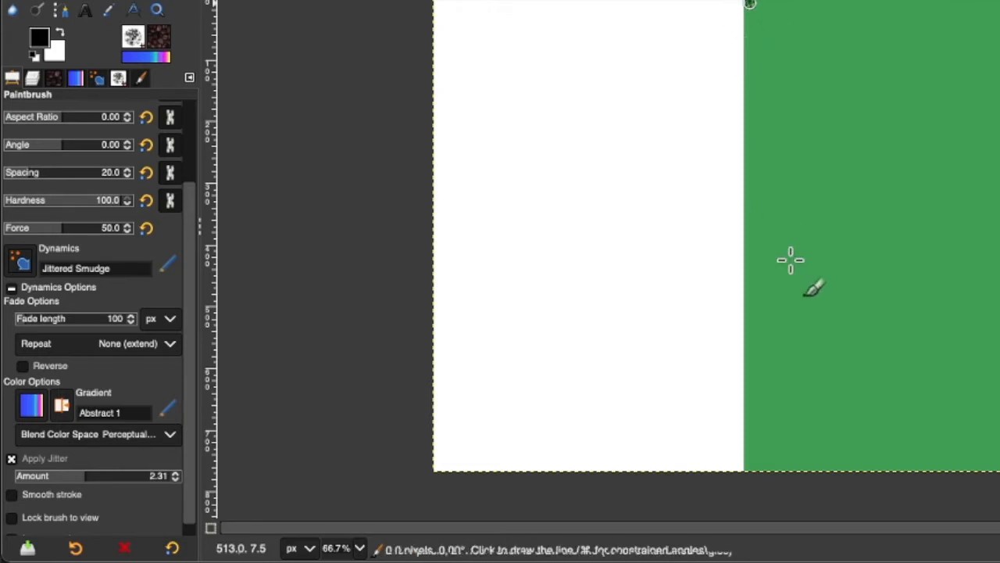
# Step: Paint repeated jittered black strokes down the green's left edge and the right canvas edge
pyautogui.keyDown('shift'); pyautogui.click(750, 469); pyautogui.keyUp('shift')
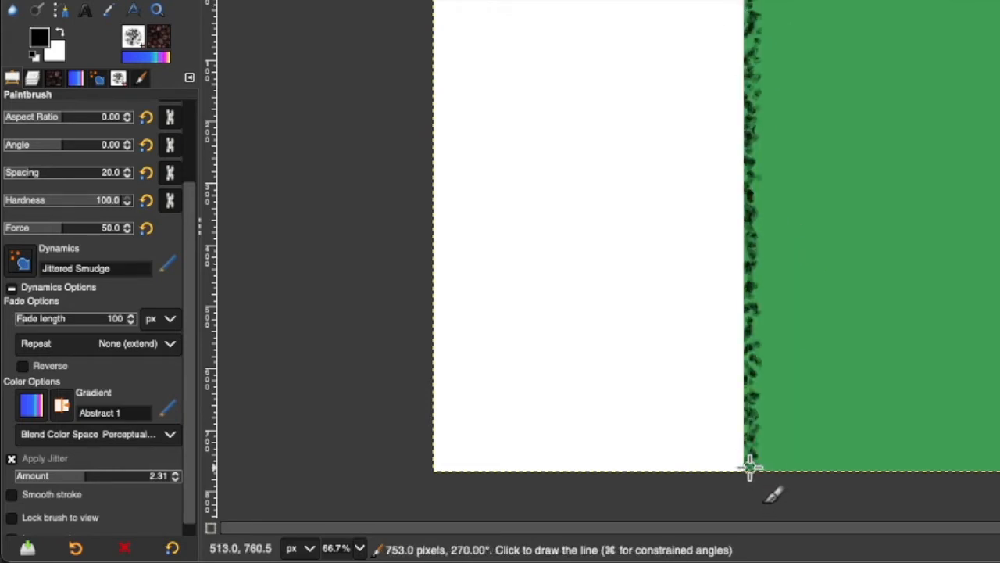
pyautogui.keyDown('shift'); pyautogui.click(750, 4); pyautogui.keyUp('shift')
pyautogui.keyDown('shift'); pyautogui.click(754, 469); pyautogui.keyUp('shift')
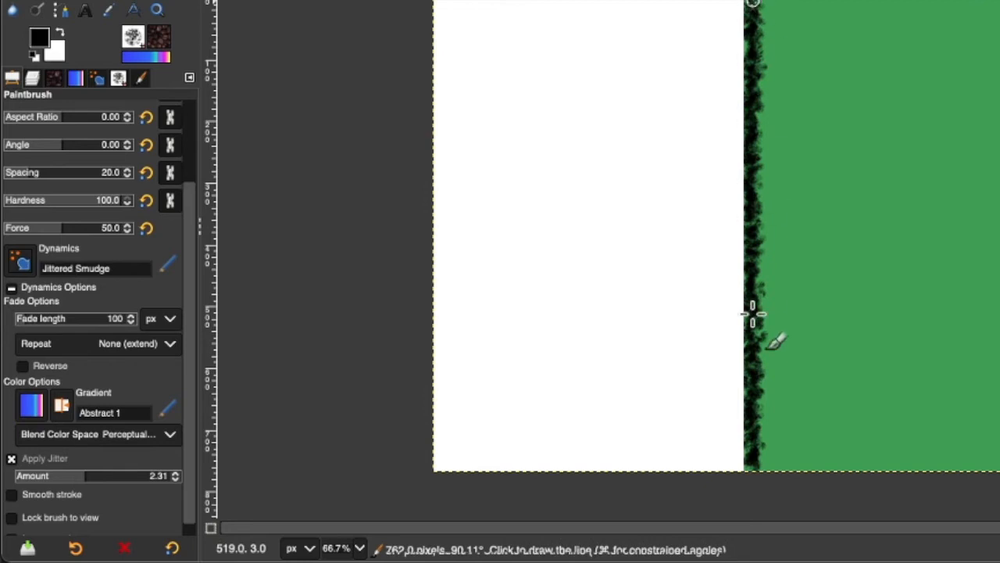
pyautogui.keyDown('shift'); pyautogui.click(754, 469); pyautogui.keyUp('shift')
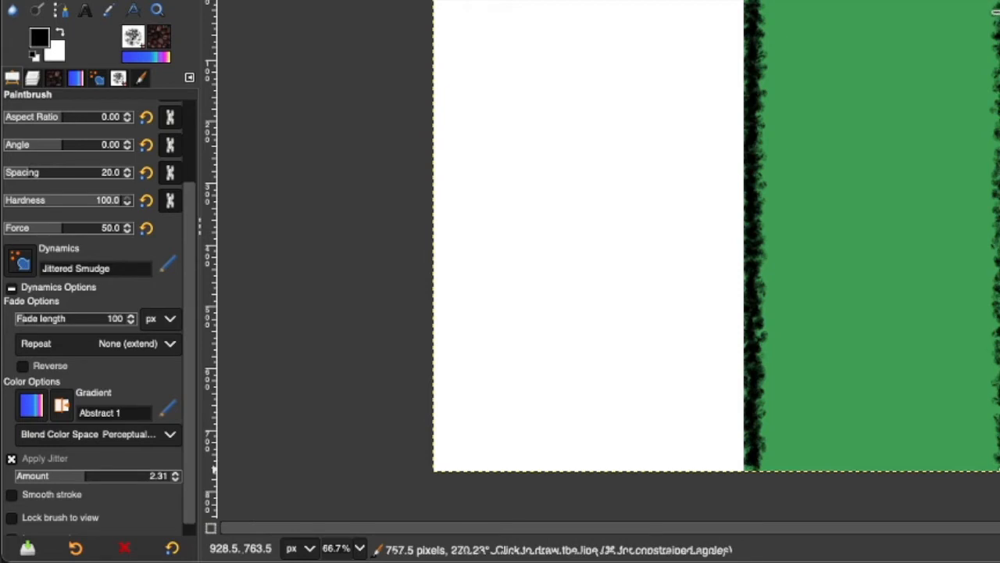
pyautogui.keyDown('shift'); pyautogui.click(996, 3); pyautogui.keyUp('shift')
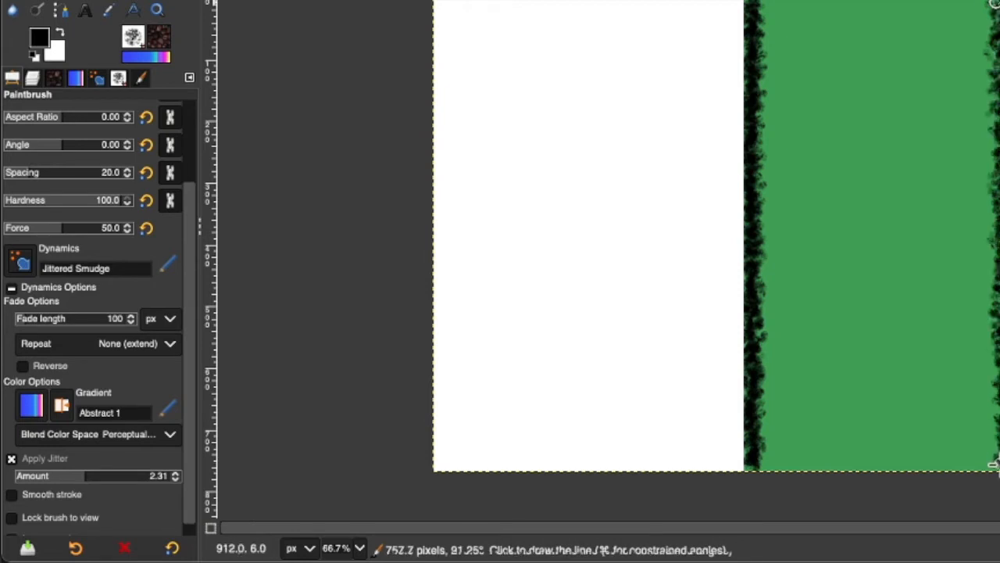
pyautogui.keyDown('shift'); pyautogui.click(992, 464); pyautogui.keyUp('shift')
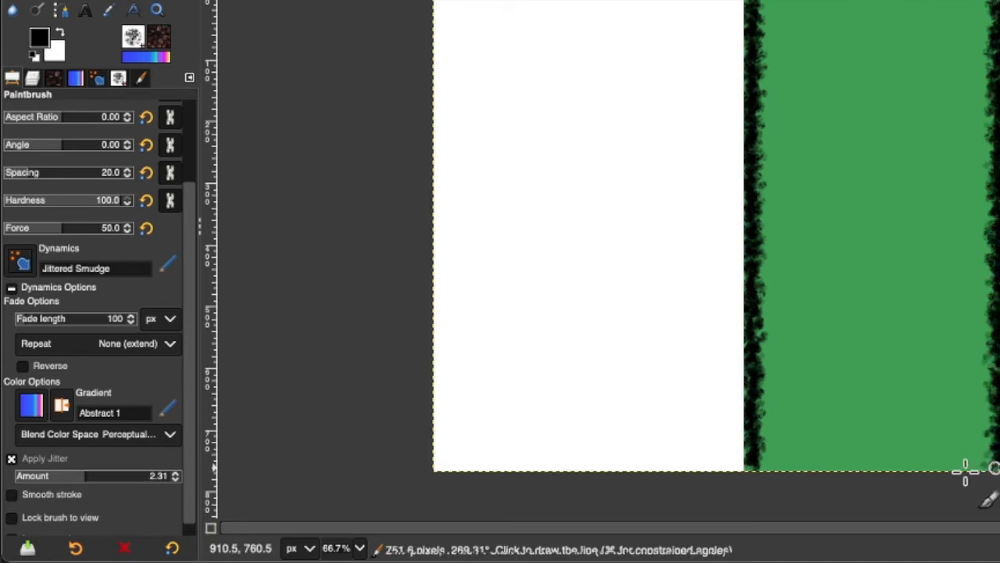
# Step: Scatter dark rock clusters across the green stripe and zoom the view to 80.1%
pyautogui.moveTo(952, 366); pyautogui.dragTo(949, 123)
pyautogui.moveTo(956, 7)
pyautogui.mouseDown()
pyautogui.moveTo(909, 50)
pyautogui.moveTo(879, 26)
pyautogui.moveTo(863, 100)
pyautogui.moveTo(829, 51)
pyautogui.moveTo(814, 147)
pyautogui.moveTo(804, 127)
pyautogui.moveTo(877, 291)
pyautogui.moveTo(863, 251)
pyautogui.moveTo(838, 298)
pyautogui.moveTo(788, 236)
pyautogui.moveTo(834, 370)
pyautogui.moveTo(813, 328)
pyautogui.moveTo(814, 429)
pyautogui.moveTo(798, 389)
pyautogui.moveTo(863, 452)
pyautogui.moveTo(873, 423)
pyautogui.moveTo(866, 391)
pyautogui.moveTo(925, 446)
pyautogui.moveTo(910, 400)
pyautogui.moveTo(879, 402)
pyautogui.moveTo(915, 385)
pyautogui.moveTo(904, 362)
pyautogui.moveTo(909, 402)
pyautogui.moveTo(955, 409)
pyautogui.moveTo(965, 445)
pyautogui.moveTo(908, 422)
pyautogui.moveTo(909, 451)
pyautogui.moveTo(810, 426)
pyautogui.moveTo(787, 435)
pyautogui.moveTo(818, 477)
pyautogui.moveTo(836, 461)
pyautogui.mouseUp()
pyautogui.moveTo(862, 302)
pyautogui.mouseDown()
pyautogui.moveTo(790, 302)
pyautogui.moveTo(797, 214)
pyautogui.moveTo(806, 198)
pyautogui.moveTo(833, 225)
pyautogui.moveTo(847, 166)
pyautogui.moveTo(873, 197)
pyautogui.moveTo(911, 154)
pyautogui.moveTo(916, 220)
pyautogui.moveTo(829, 209)
pyautogui.moveTo(813, 195)
pyautogui.moveTo(803, 221)
pyautogui.moveTo(903, 84)
pyautogui.moveTo(919, 117)
pyautogui.moveTo(937, 64)
pyautogui.mouseUp()
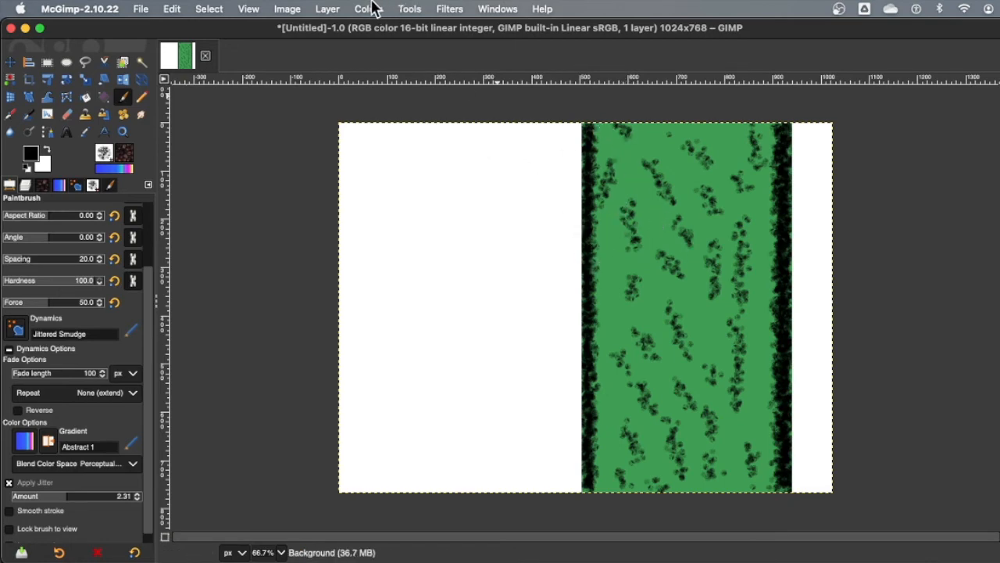
pyautogui.press('+')
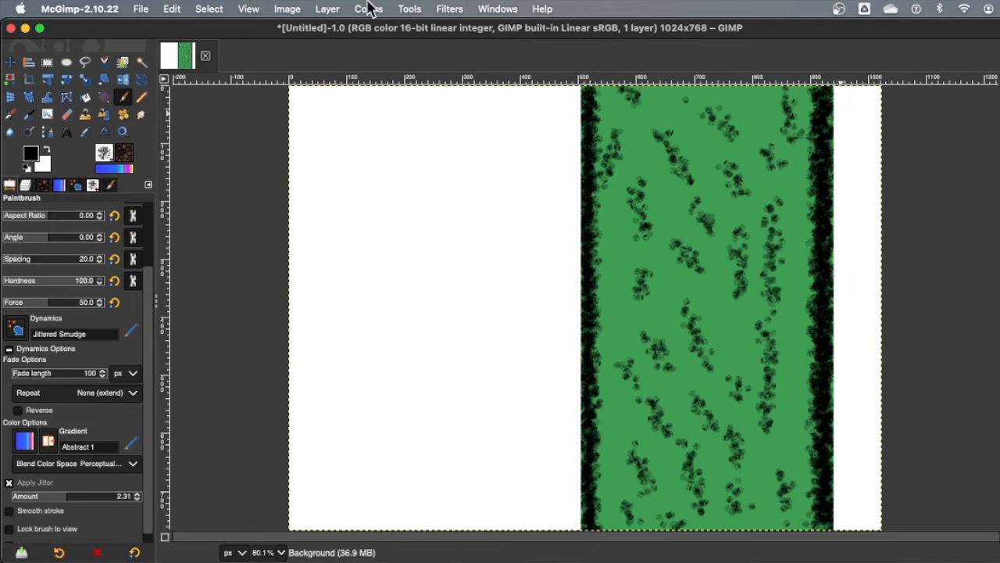
# Step: Apply Wind blowing left with threshold 5, strength 64 and trailing edges affected
pyautogui.click(450, 10)
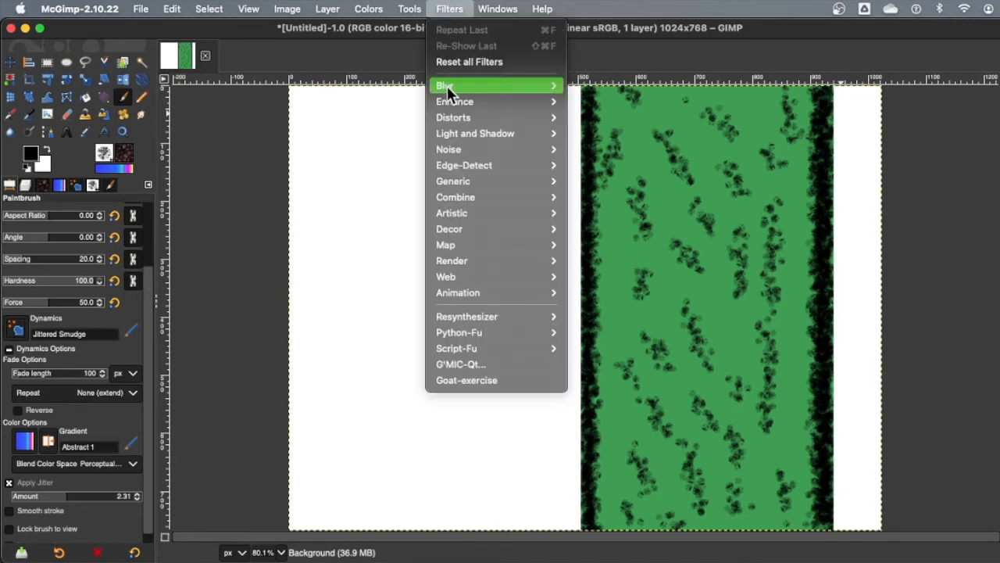
pyautogui.moveTo(453, 118)
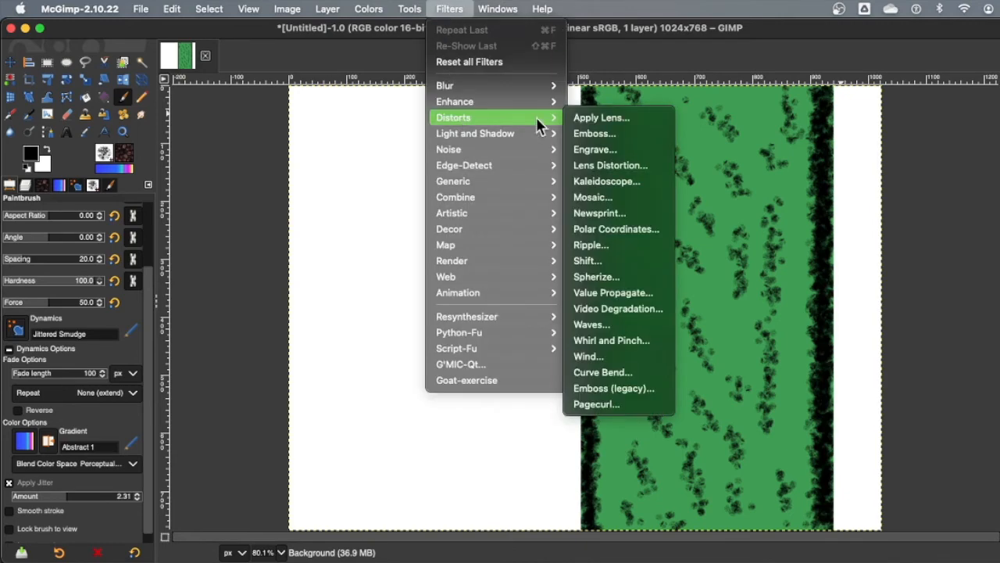
pyautogui.click(586, 356)
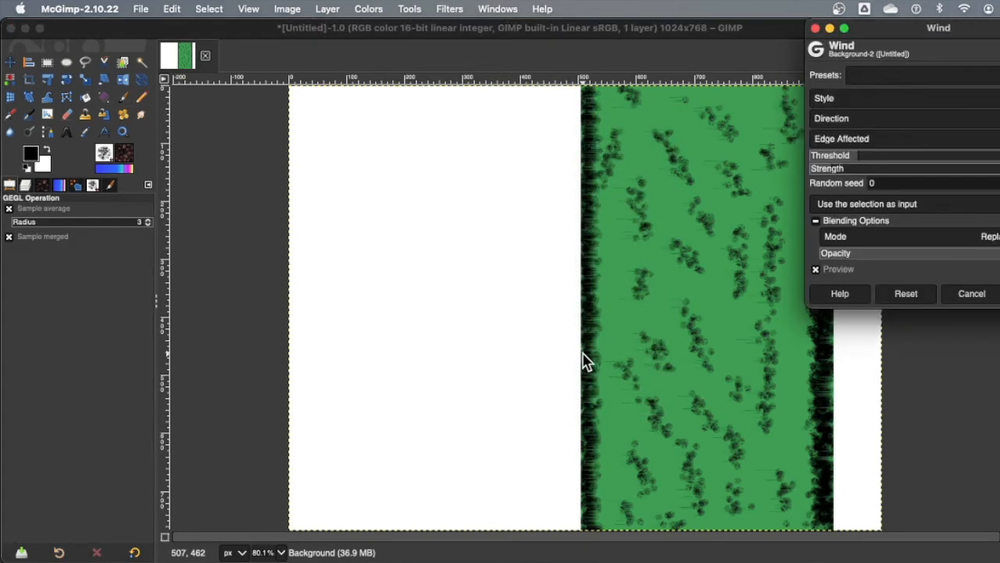
pyautogui.moveTo(915, 31); pyautogui.dragTo(851, 107)
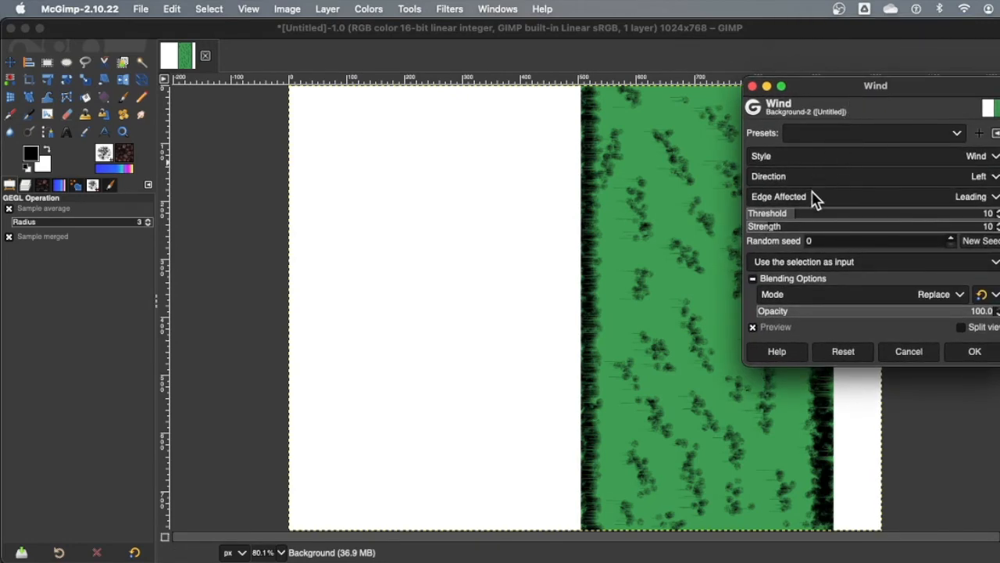
pyautogui.click(827, 161)
pyautogui.click(824, 156)
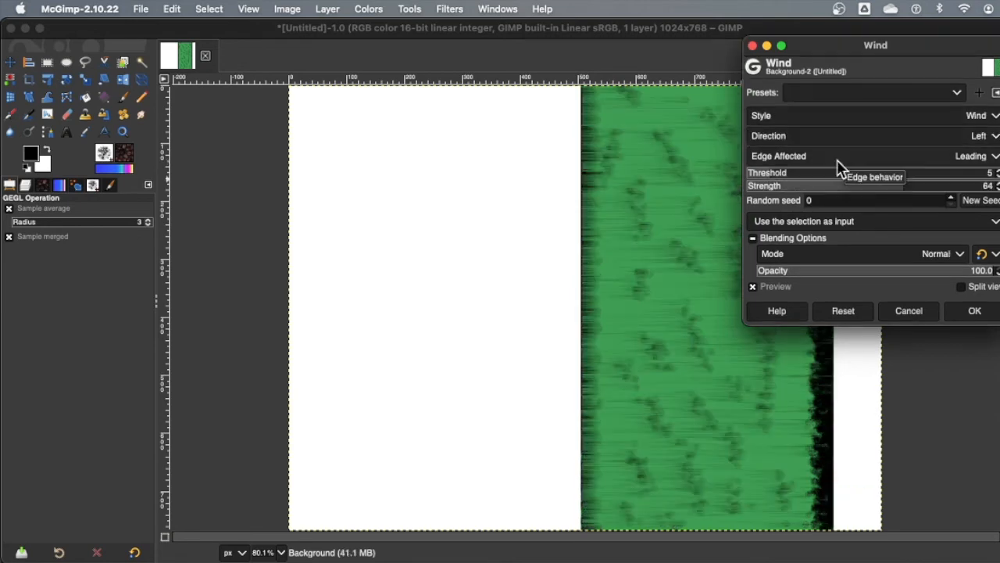
pyautogui.click(762, 169)
pyautogui.moveTo(763, 170); pyautogui.dragTo(770, 170)
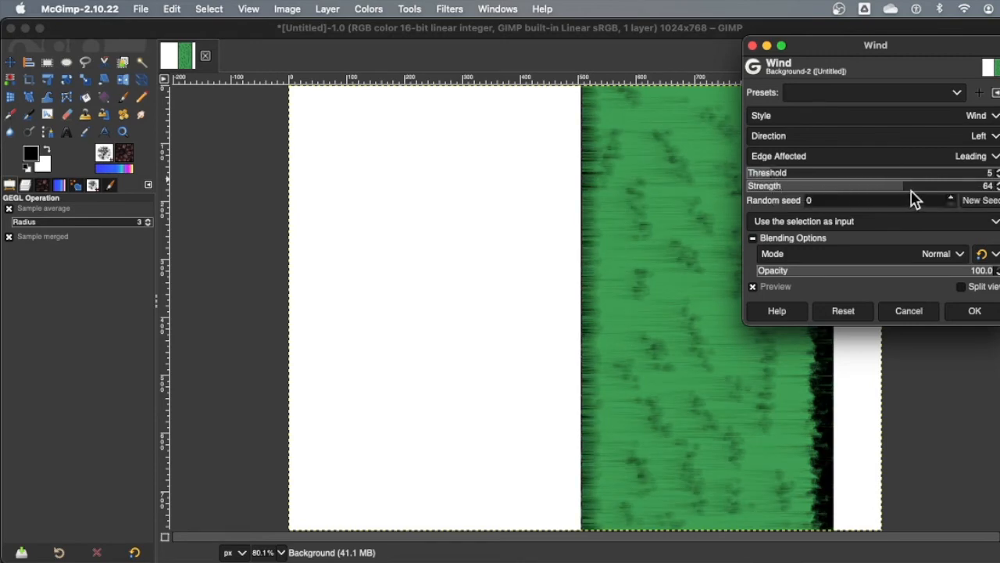
pyautogui.click(969, 156)
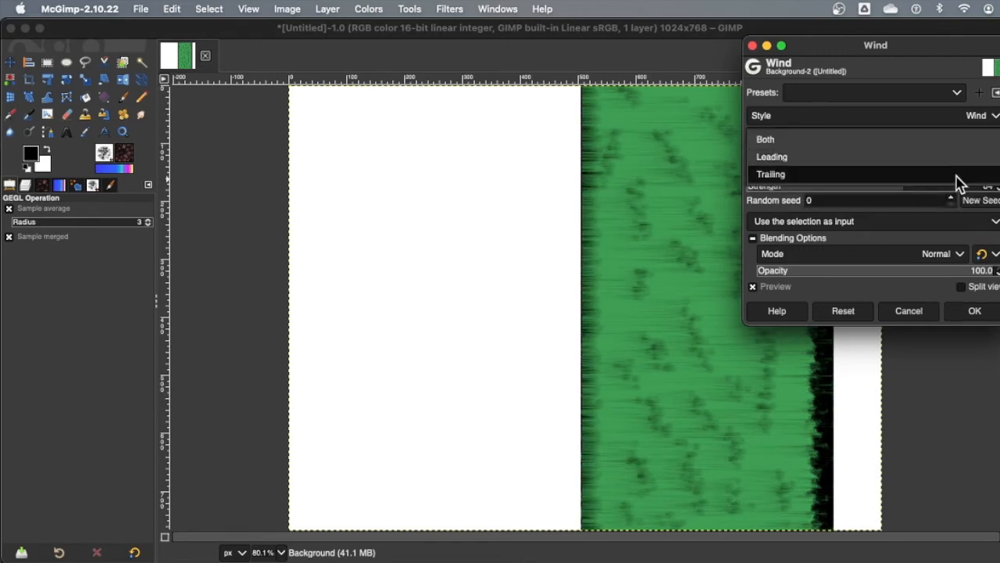
pyautogui.click(957, 172)
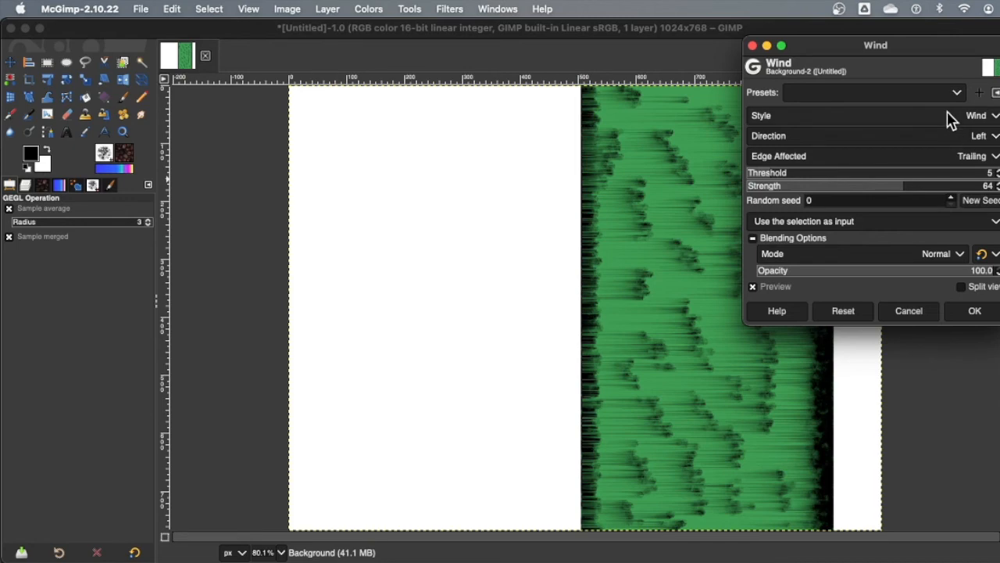
pyautogui.click(976, 311)
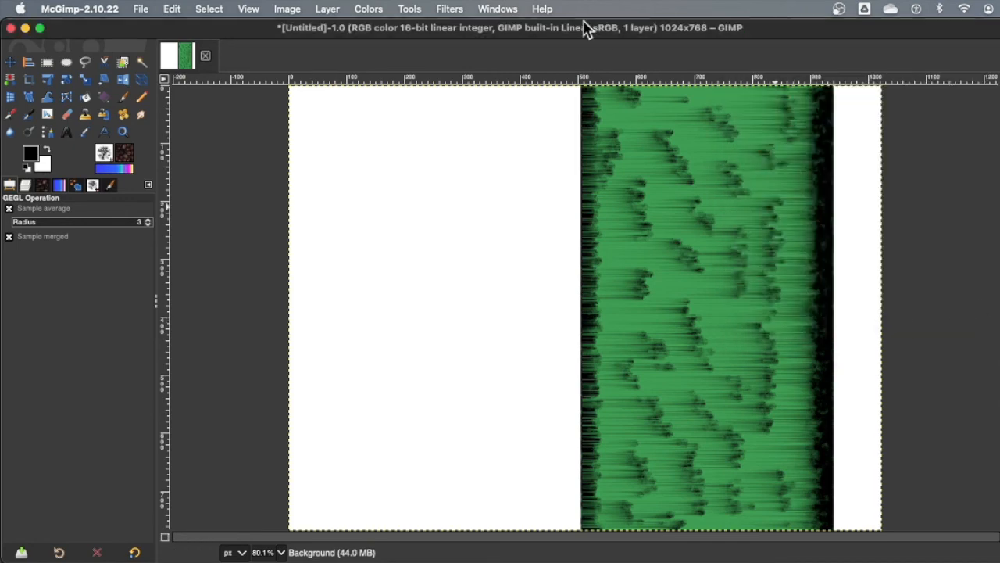
pyautogui.click(460, 9)
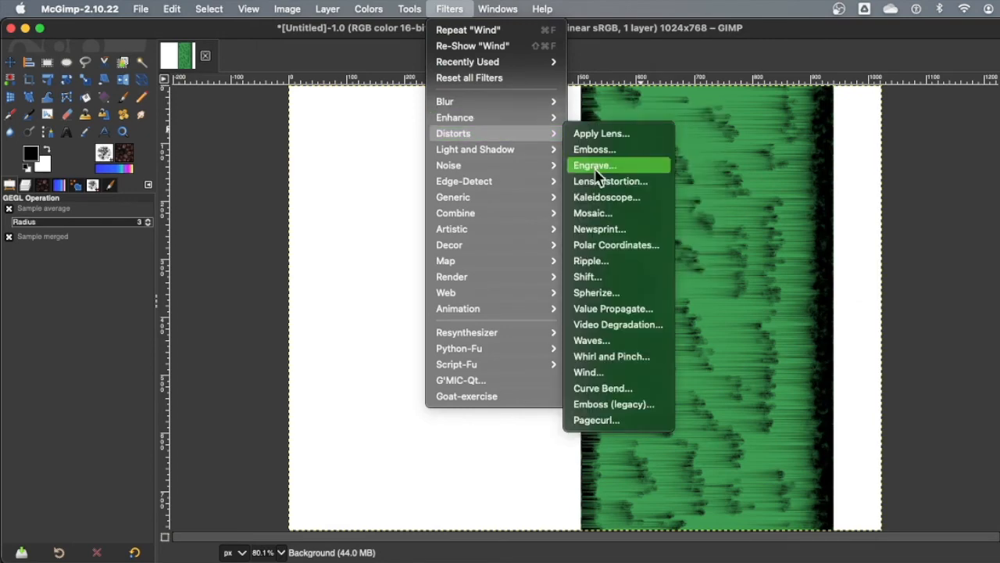
# Step: Re-run Wind blowing right at strength 95 on trailing edges with a slightly lower threshold
pyautogui.click(495, 47)
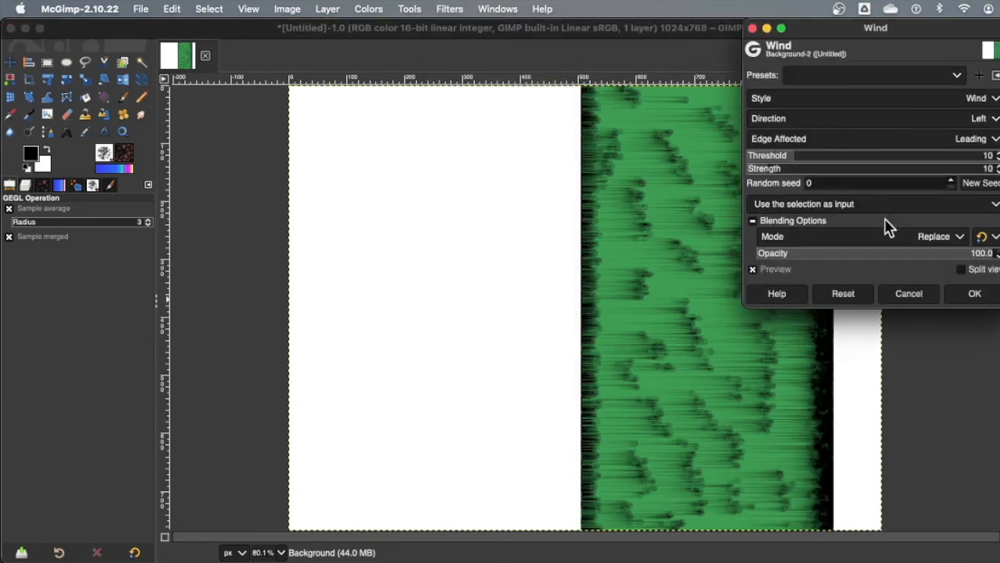
pyautogui.click(828, 121)
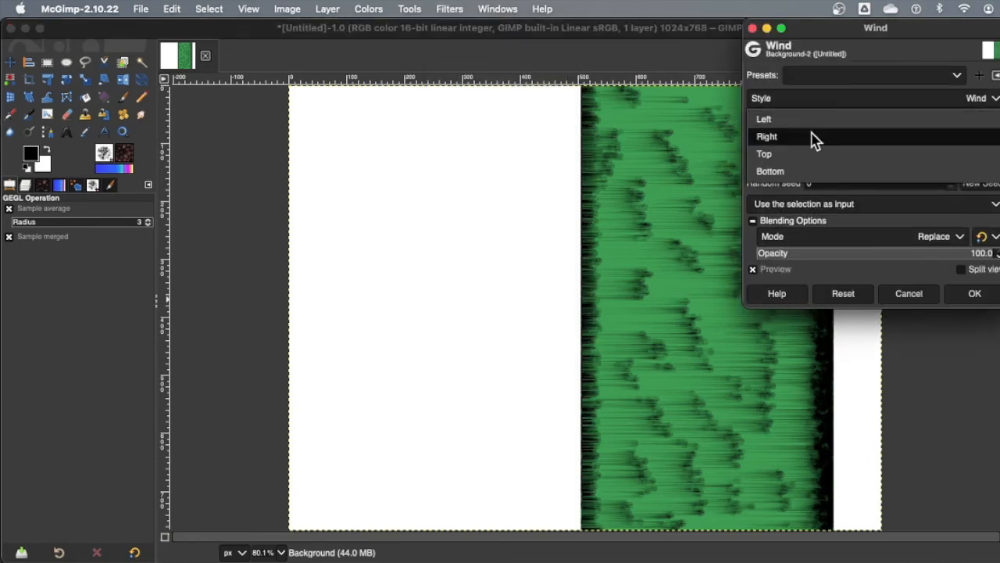
pyautogui.click(814, 137)
pyautogui.moveTo(770, 166); pyautogui.dragTo(984, 169)
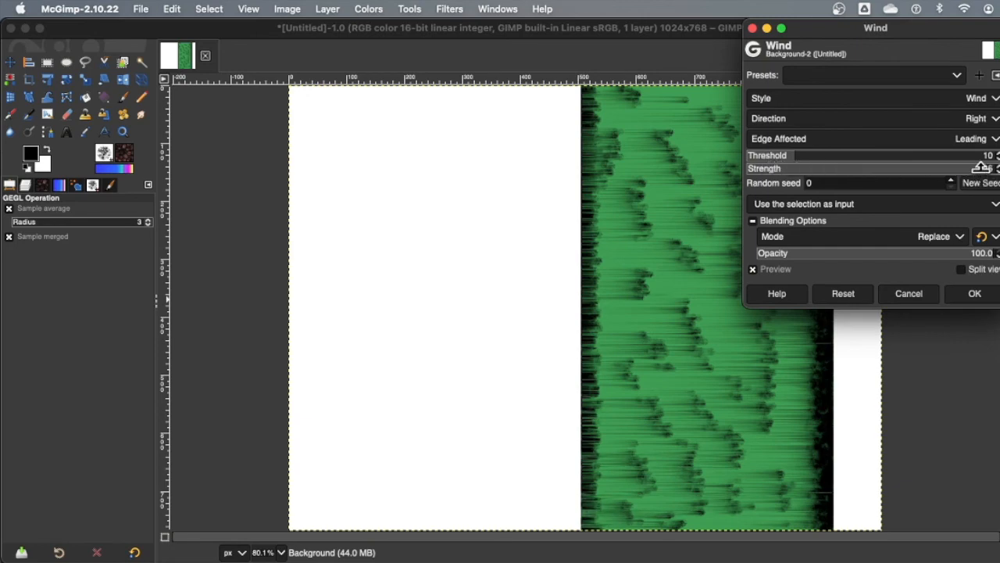
pyautogui.click(975, 143)
pyautogui.click(958, 161)
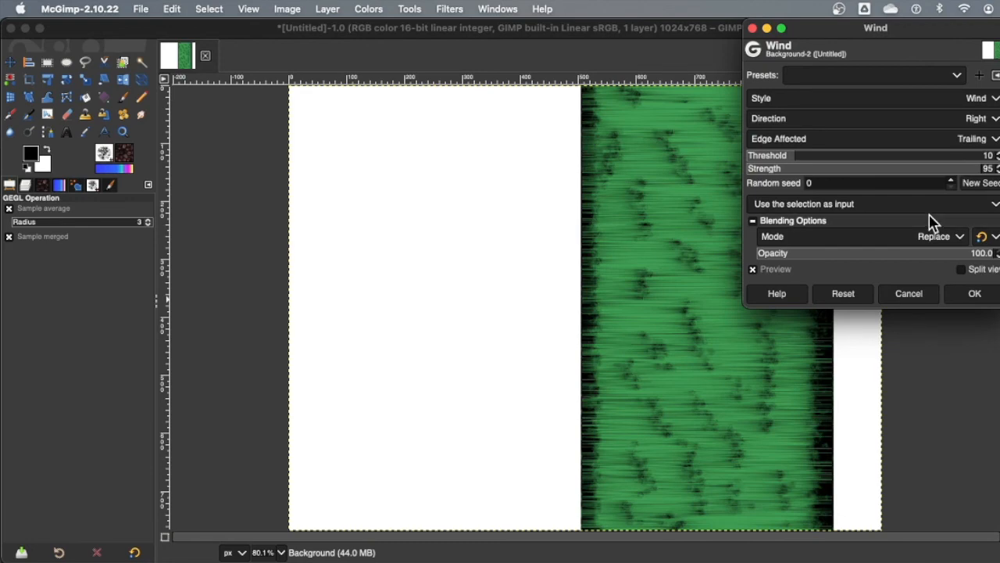
pyautogui.moveTo(790, 150); pyautogui.dragTo(770, 156)
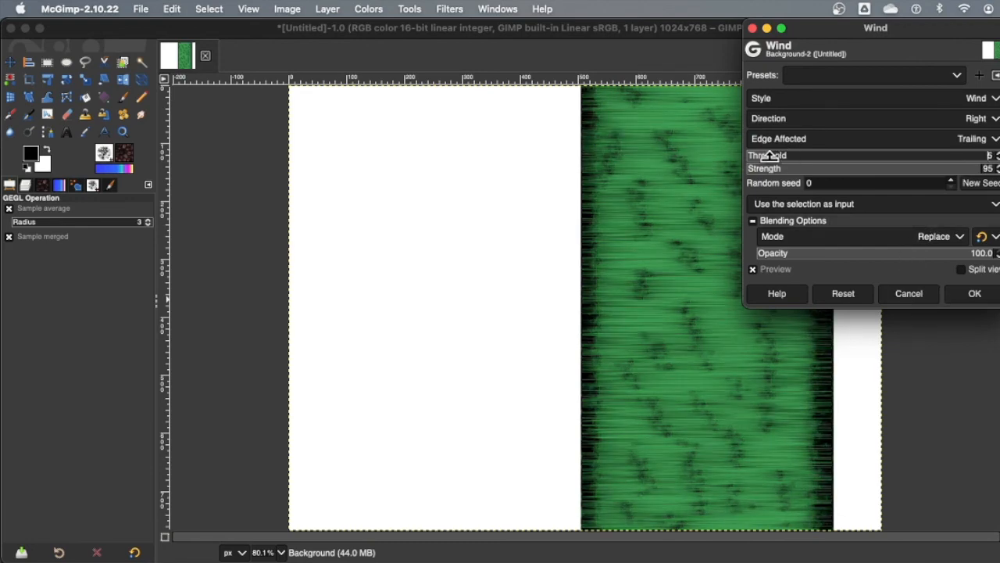
pyautogui.click(975, 294)
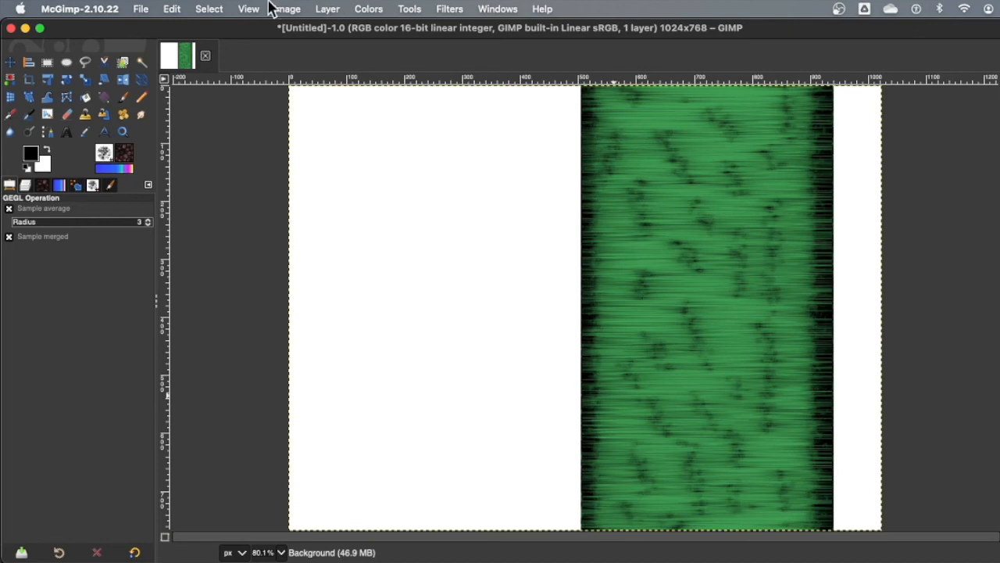
# Step: Clear the selection and bucket-fill the white strip at the right edge black
pyautogui.click(209, 9)
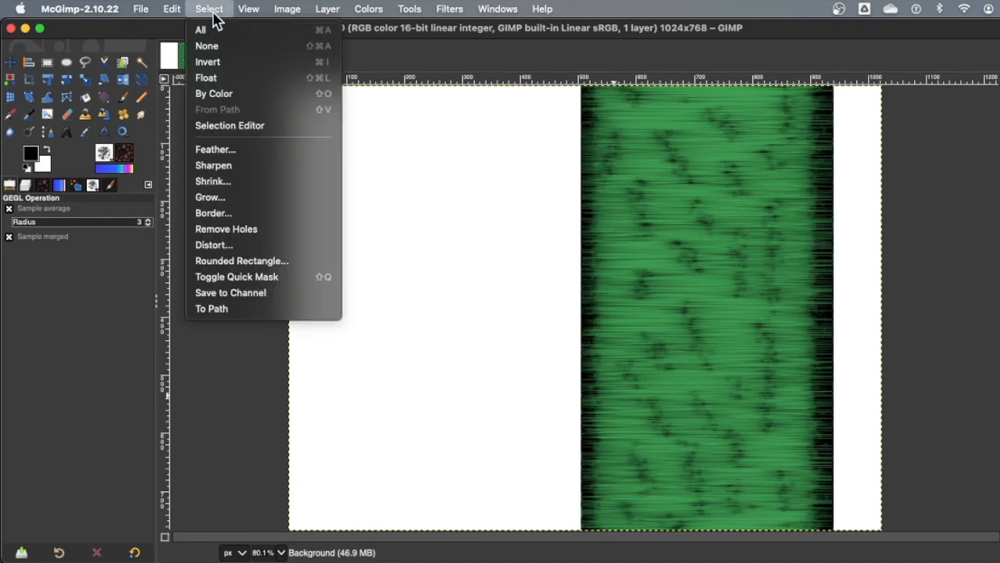
pyautogui.click(216, 47)
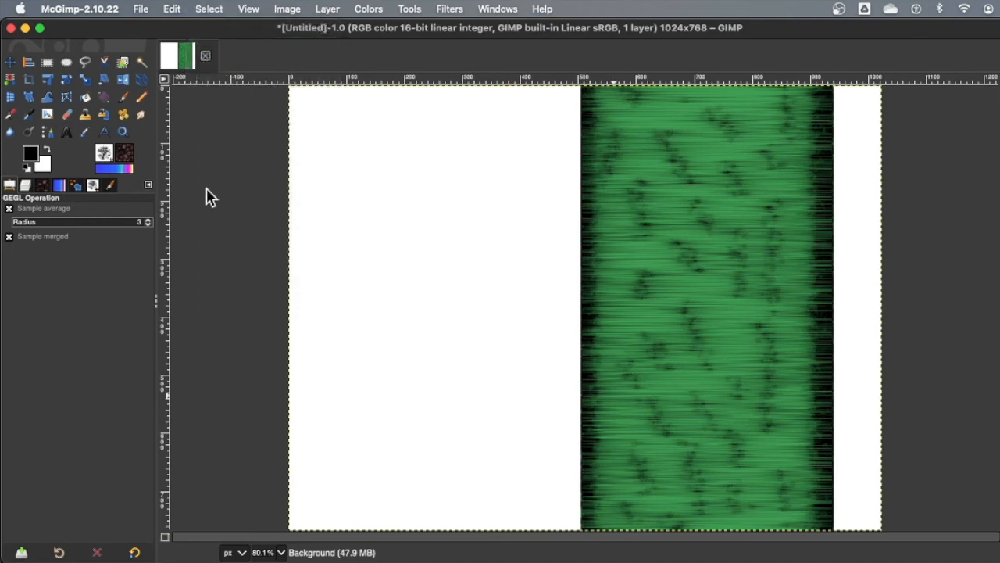
pyautogui.hotkey('shift', 'b')
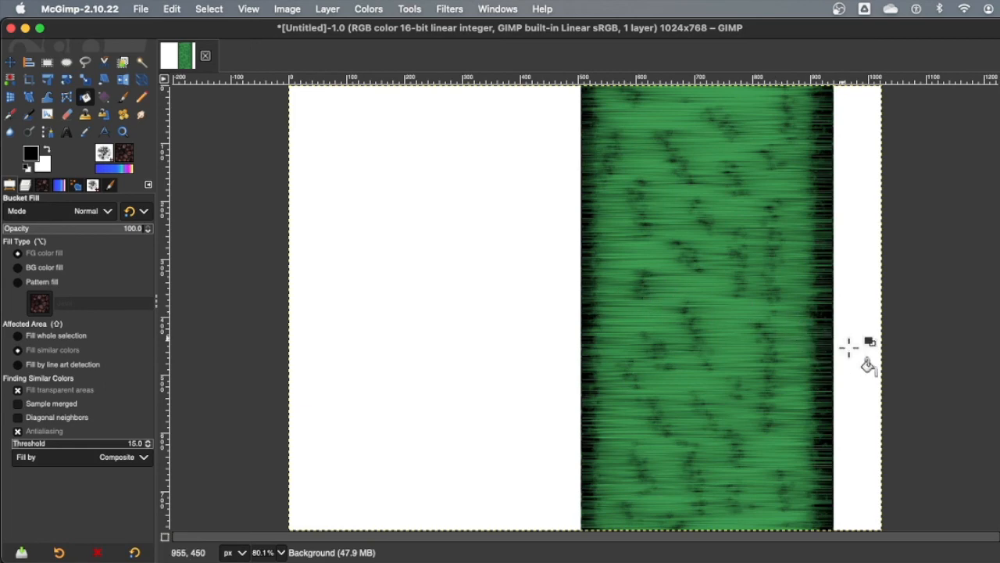
pyautogui.click(849, 341)
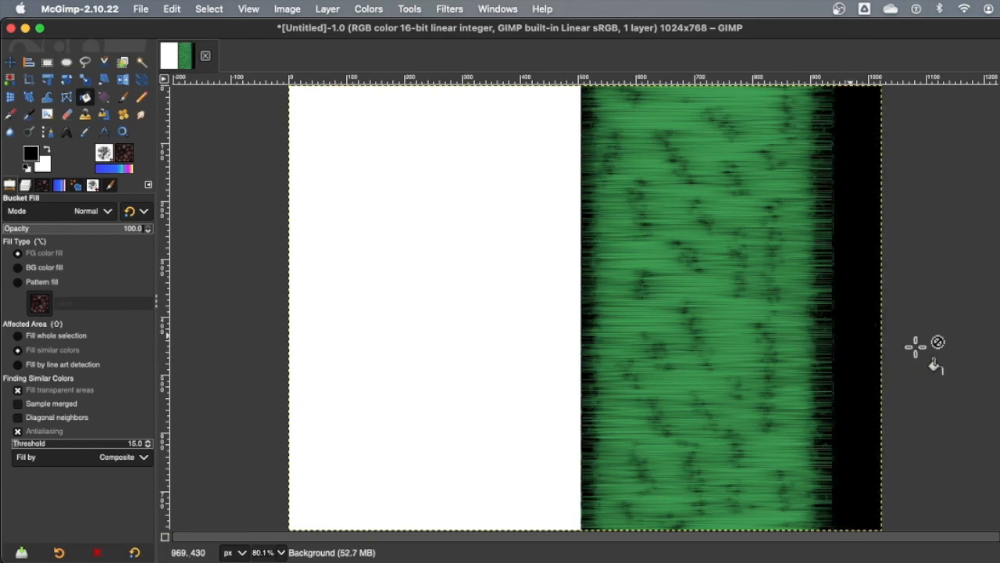
# Step: Rotate the image 90° counter-clockwise so it becomes 768×1024
pyautogui.click(286, 9)
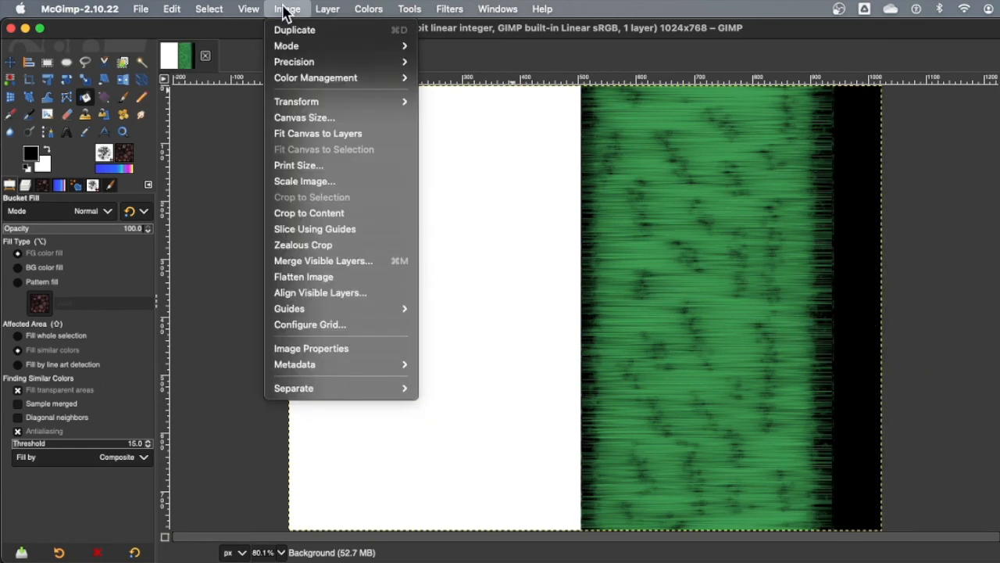
pyautogui.moveTo(336, 102)
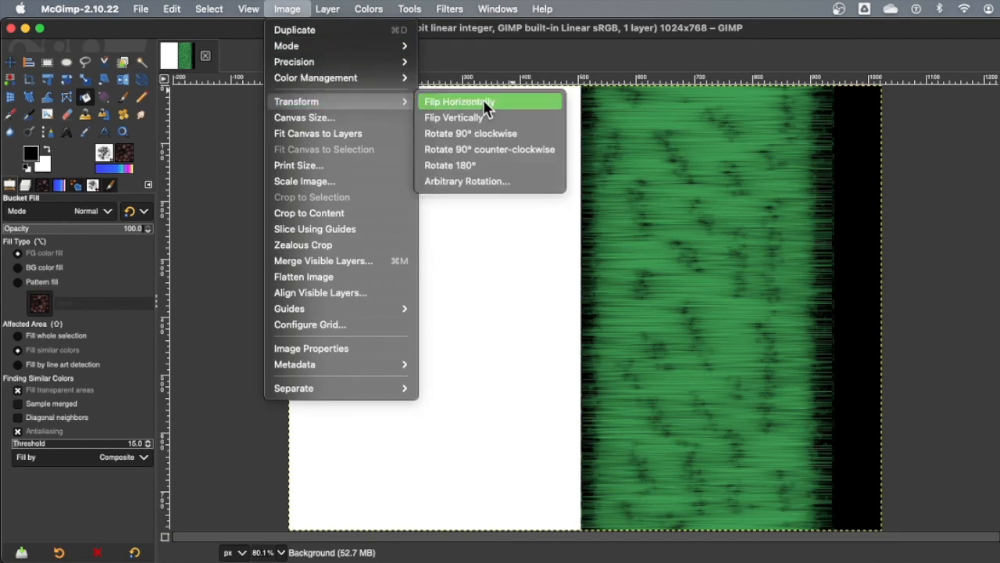
pyautogui.click(489, 149)
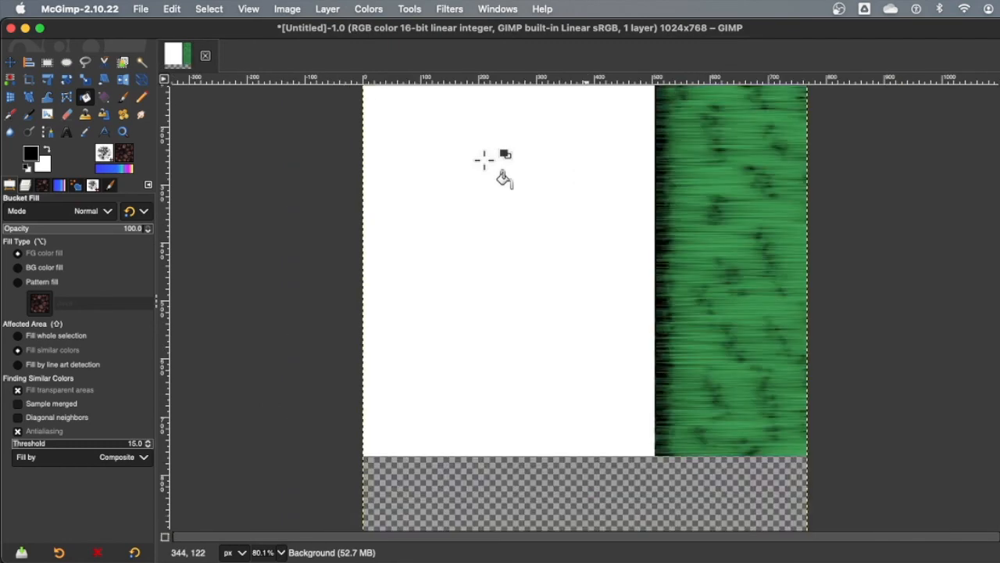
pyautogui.scroll(2, 547, 280)
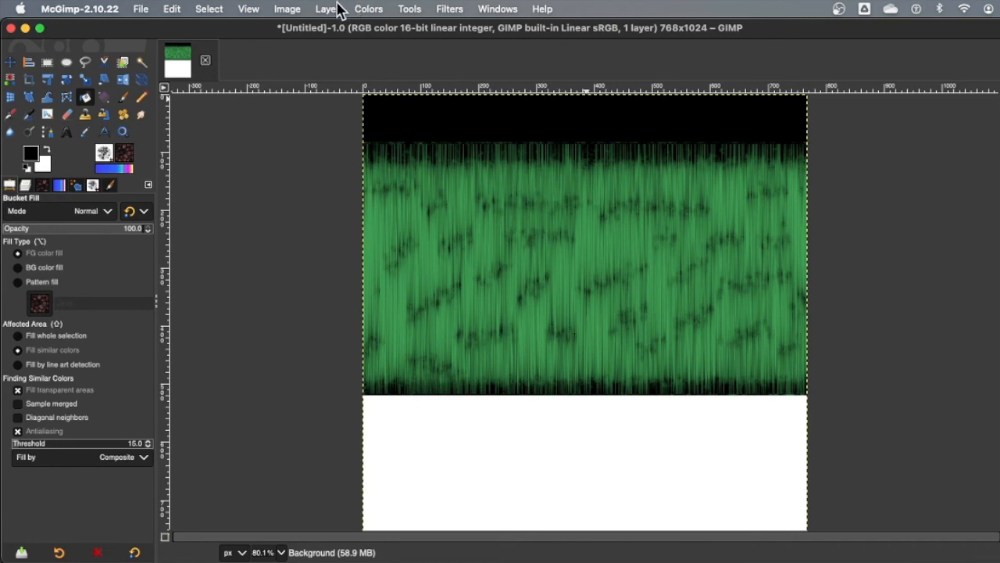
pyautogui.click(451, 6)
pyautogui.moveTo(468, 134)
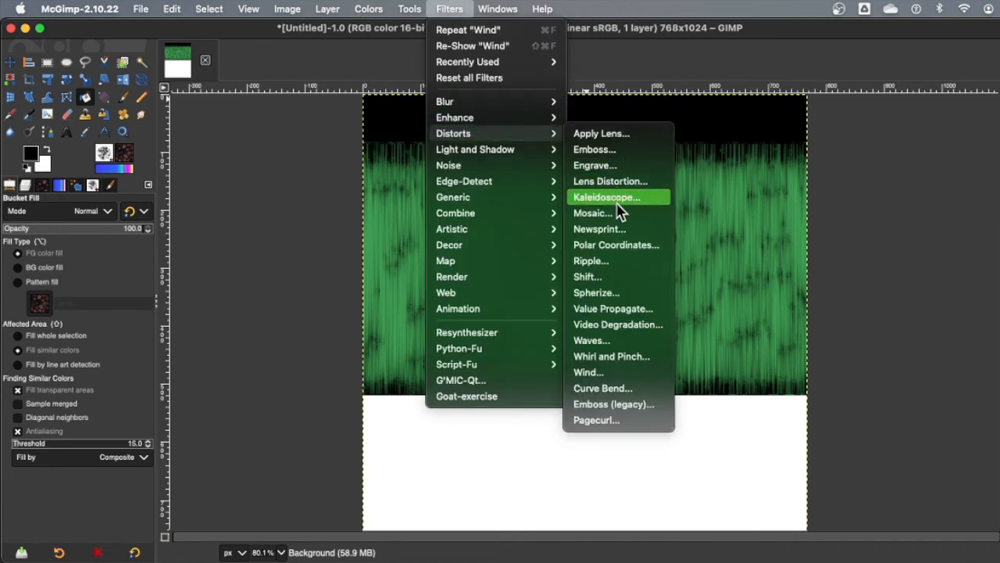
# Step: Apply Polar Coordinates with default settings to wrap the band into a round green iris
pyautogui.click(614, 246)
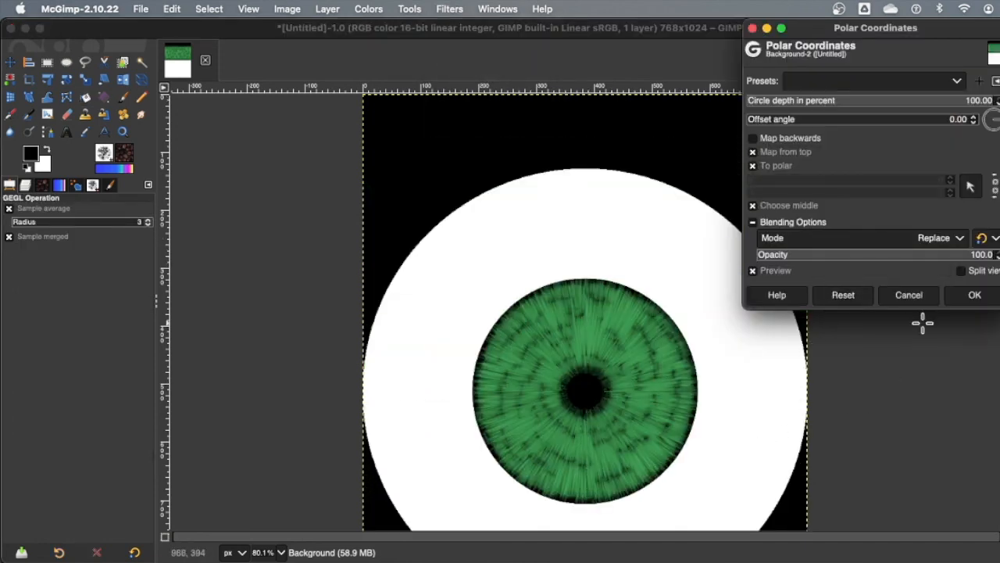
pyautogui.click(983, 299)
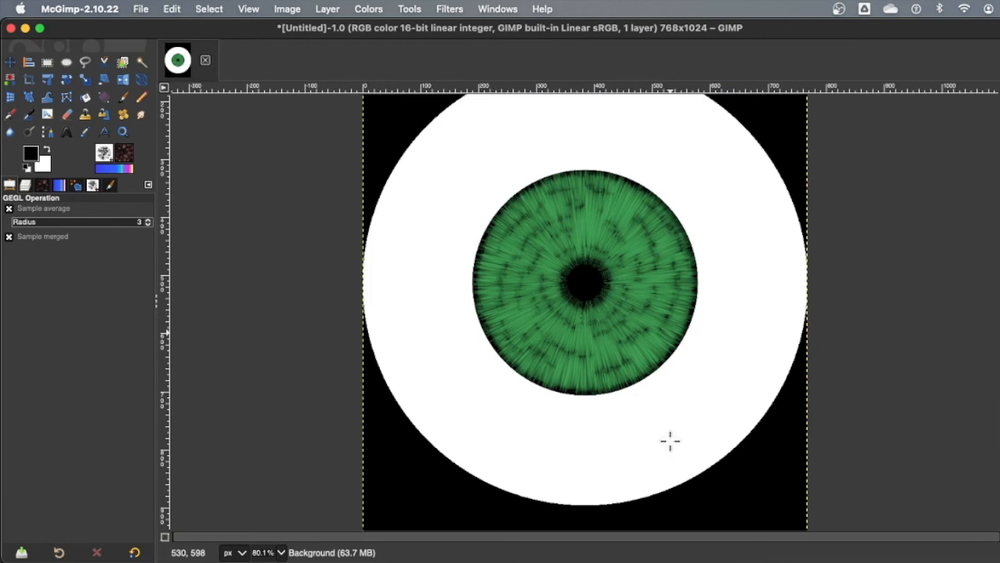
pyautogui.click(382, 10)
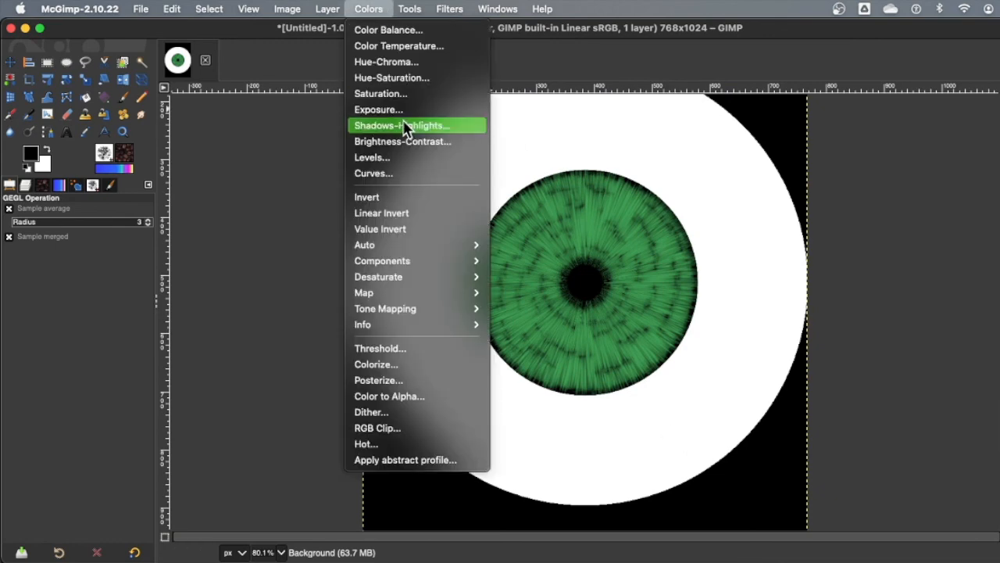
pyautogui.click(395, 81)
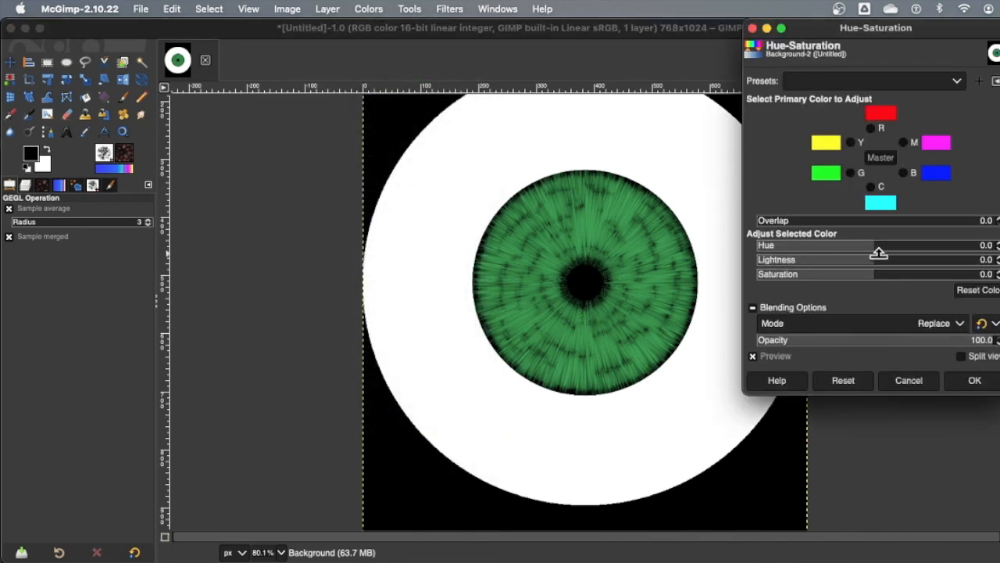
pyautogui.moveTo(876, 243); pyautogui.dragTo(920, 248)
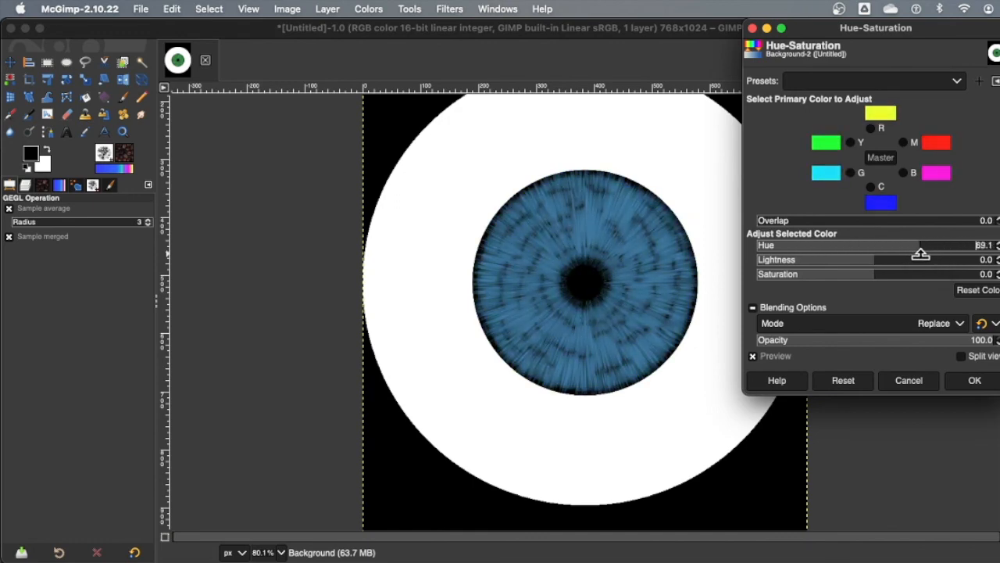
pyautogui.click(908, 381)
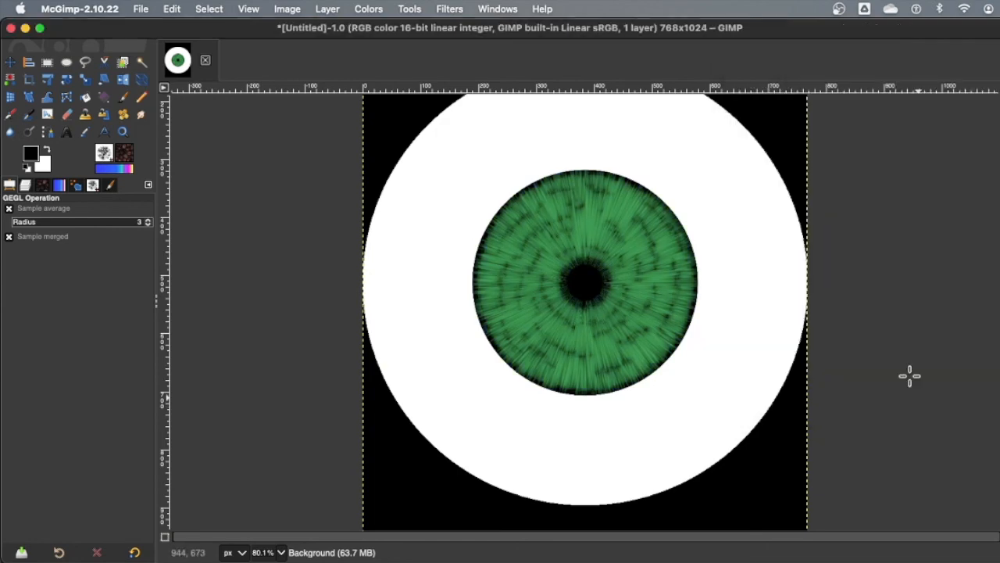